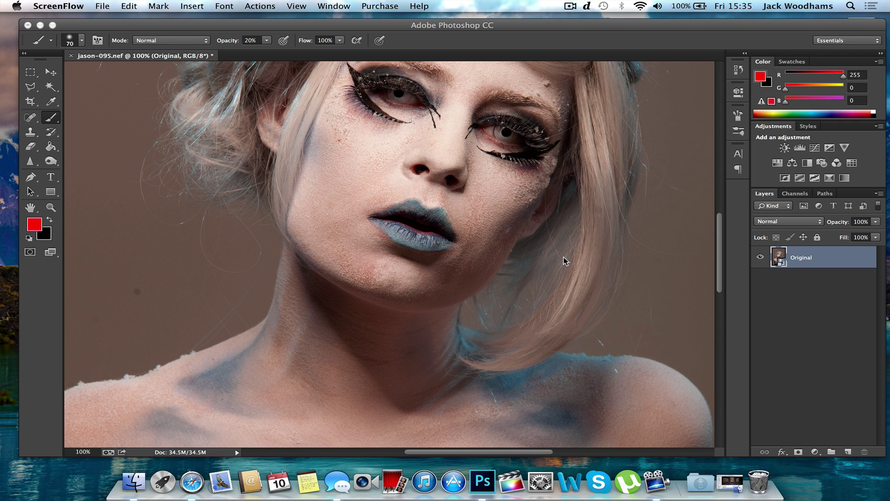
- Zoom in to inspect the skin around the lips, then zoom back out to the whole portrait
{"action": "left_click", "coordinate": [564, 257]}
{"action": "key", "text": "super+equal"}
{"action": "key", "text": "super+equal"}
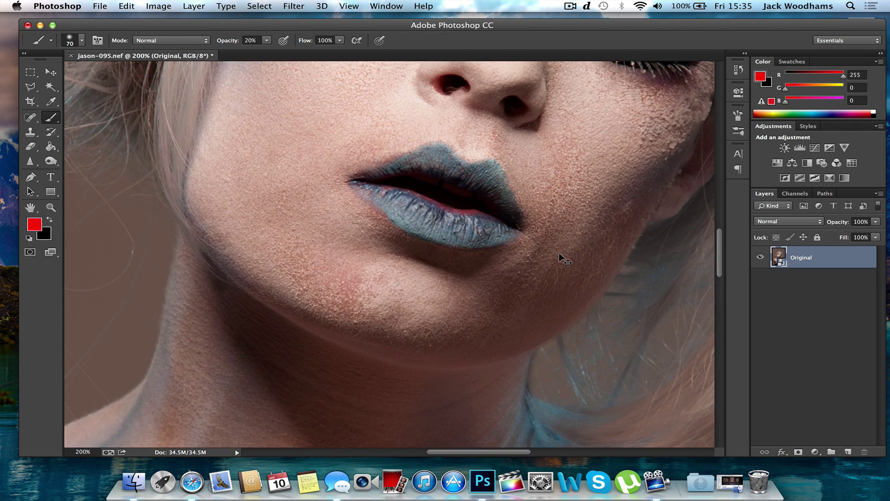
{"action": "key", "text": "XF86AudioMute"}
{"action": "scroll", "coordinate": [561, 256], "scroll_direction": "up", "scroll_amount": 3}
{"action": "scroll", "coordinate": [561, 256], "scroll_direction": "right", "scroll_amount": 2}
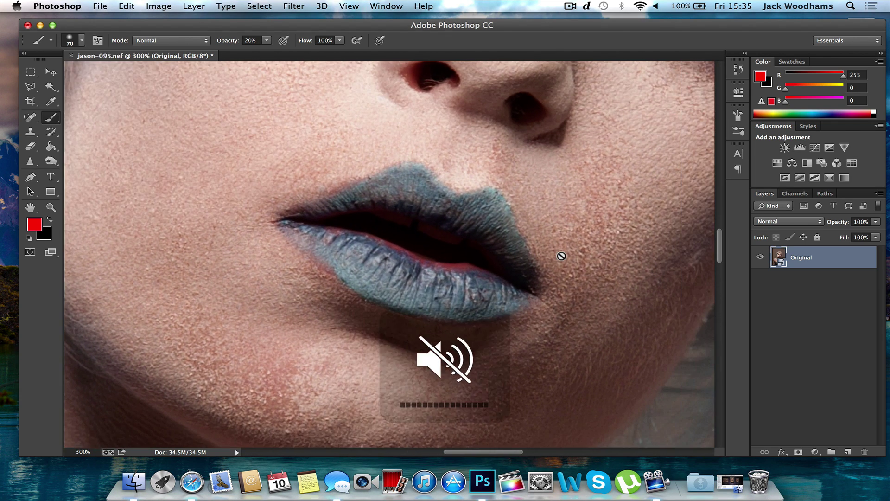
{"action": "scroll", "coordinate": [561, 256], "scroll_direction": "up", "scroll_amount": 2}
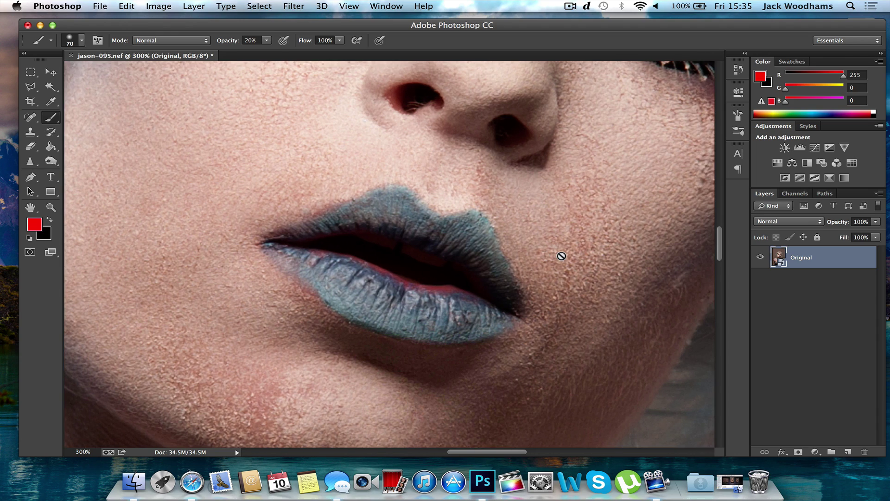
{"action": "scroll", "coordinate": [561, 256], "scroll_direction": "down", "scroll_amount": 1}
{"action": "scroll", "coordinate": [561, 256], "scroll_direction": "left", "scroll_amount": 3}
{"action": "scroll", "coordinate": [561, 256], "scroll_direction": "right", "scroll_amount": 2}
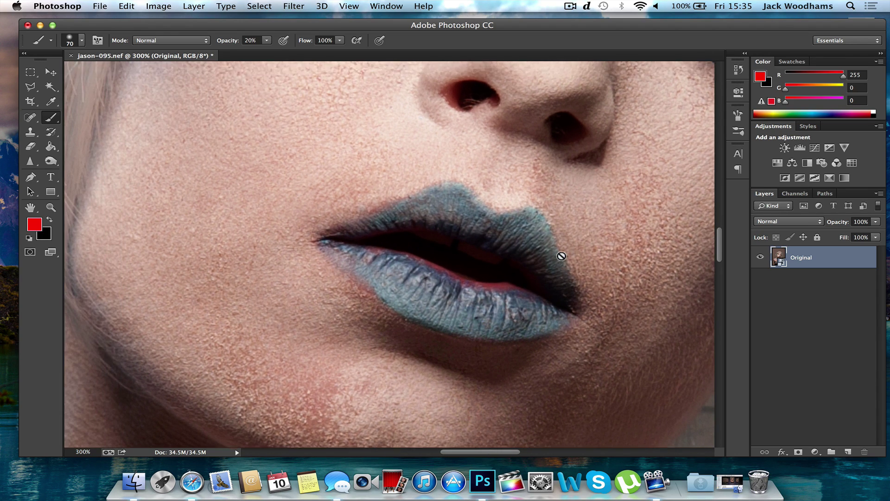
{"action": "scroll", "coordinate": [562, 255], "scroll_direction": "up", "scroll_amount": 5}
{"action": "scroll", "coordinate": [563, 255], "scroll_direction": "down", "scroll_amount": 5}
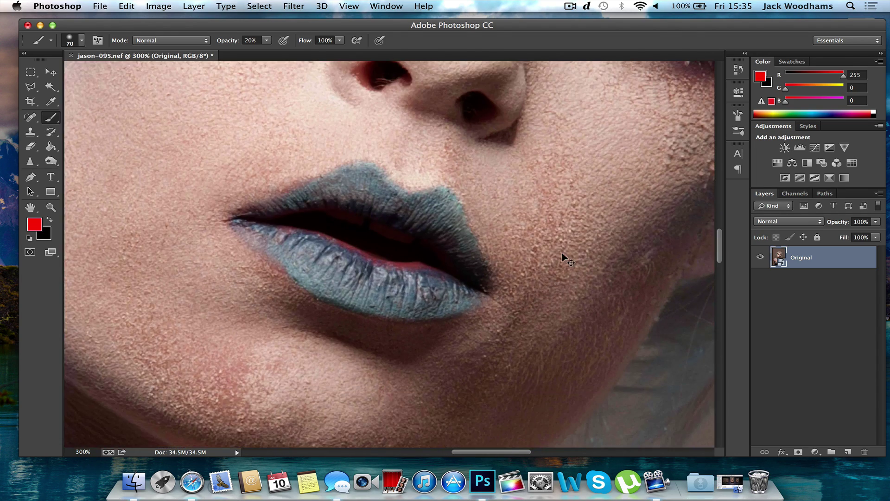
{"action": "key", "text": "super+minus"}
{"action": "key", "text": "super+minus"}
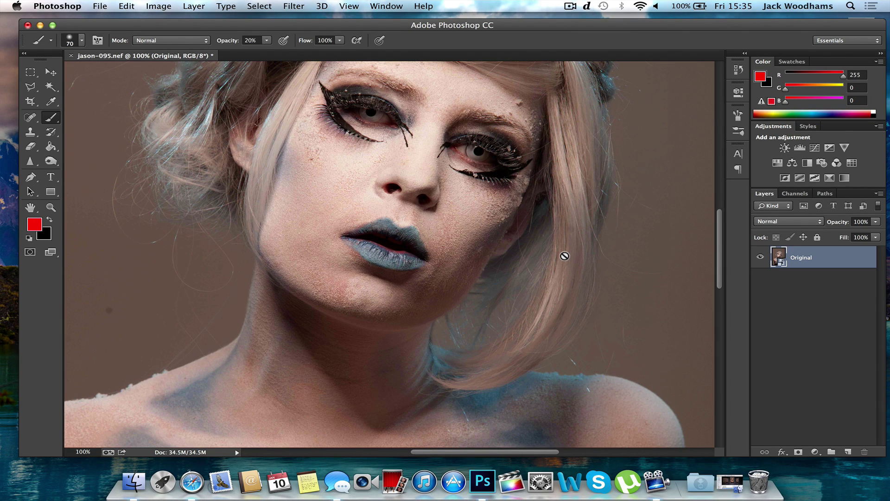
{"action": "key", "text": "super+plus"}
{"action": "scroll", "coordinate": [566, 259], "scroll_direction": "up", "scroll_amount": 2}
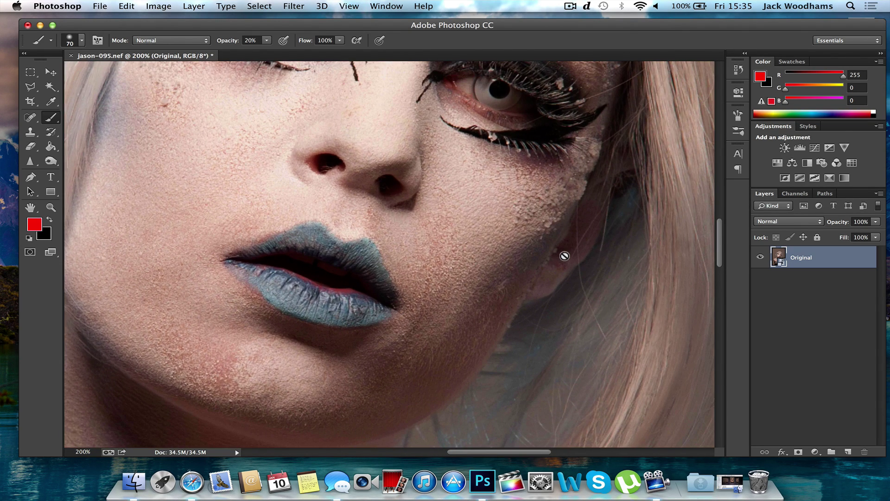
{"action": "scroll", "coordinate": [484, 201], "scroll_direction": "up", "scroll_amount": 3}
{"action": "scroll", "coordinate": [484, 200], "scroll_direction": "left", "scroll_amount": 2}
{"action": "scroll", "coordinate": [484, 200], "scroll_direction": "down", "scroll_amount": 8}
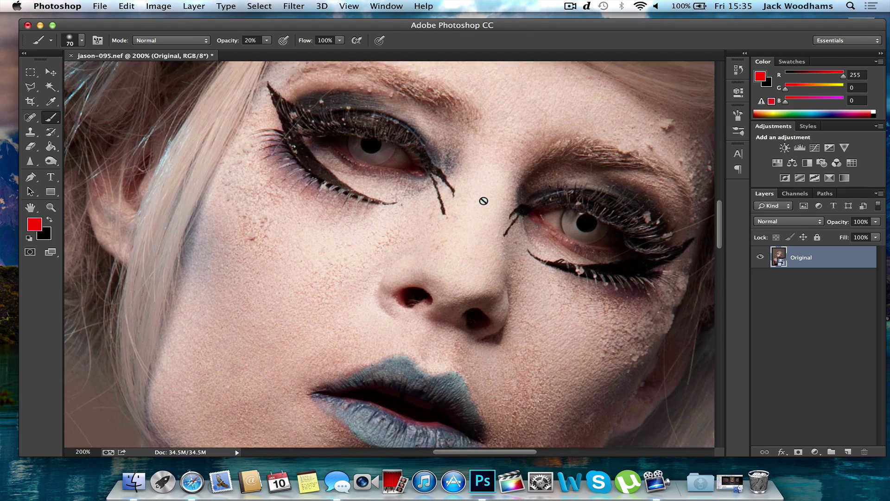
{"action": "scroll", "coordinate": [483, 201], "scroll_direction": "up", "scroll_amount": 8}
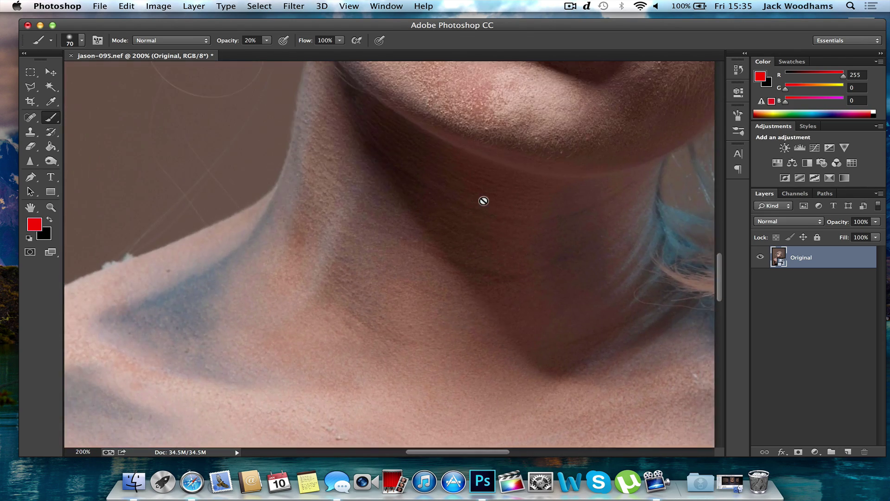
{"action": "scroll", "coordinate": [483, 201], "scroll_direction": "left", "scroll_amount": 1}
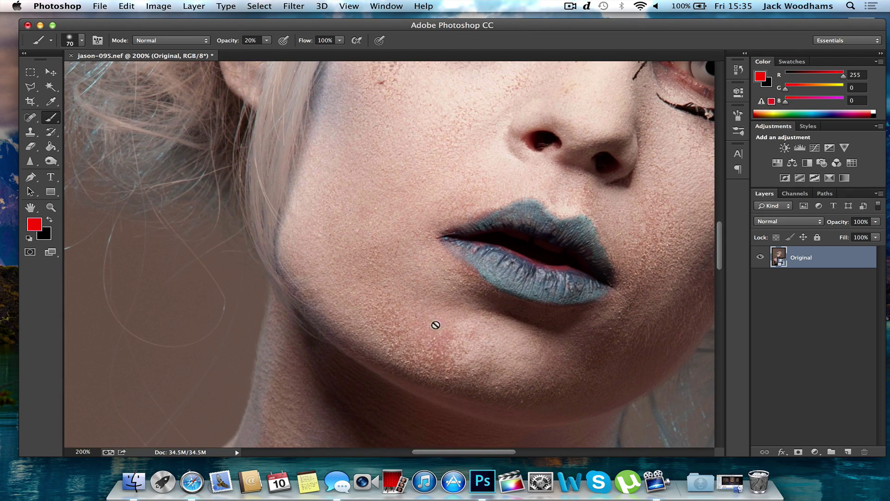
{"action": "key", "text": "super+minus"}
{"action": "key", "text": "super+minus"}
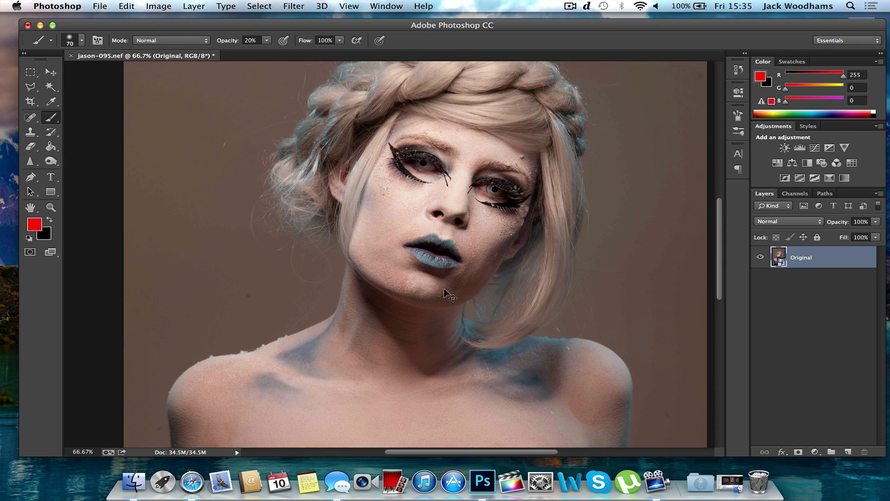
{"action": "scroll", "coordinate": [446, 291], "scroll_direction": "right", "scroll_amount": 2}
{"action": "scroll", "coordinate": [446, 291], "scroll_direction": "up", "scroll_amount": 1}
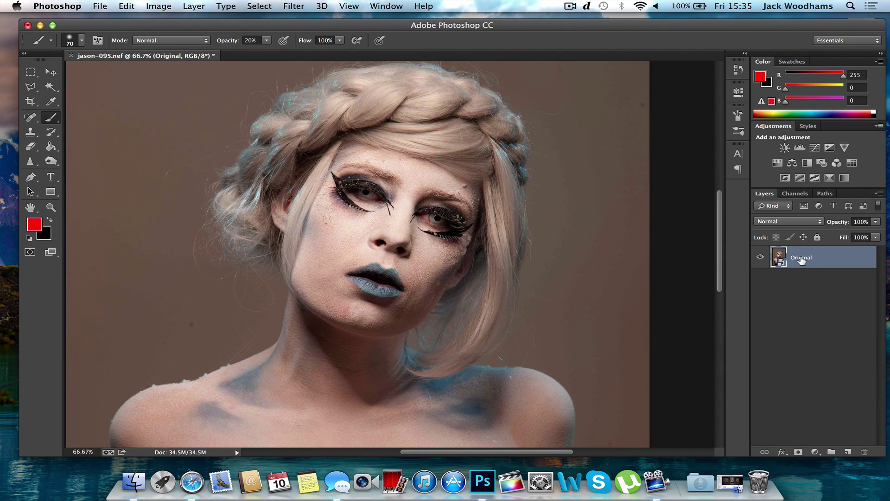
- Duplicate the Original layer with Cmd+J and rename the copy 'Smooth'
{"action": "key", "text": "super+j"}
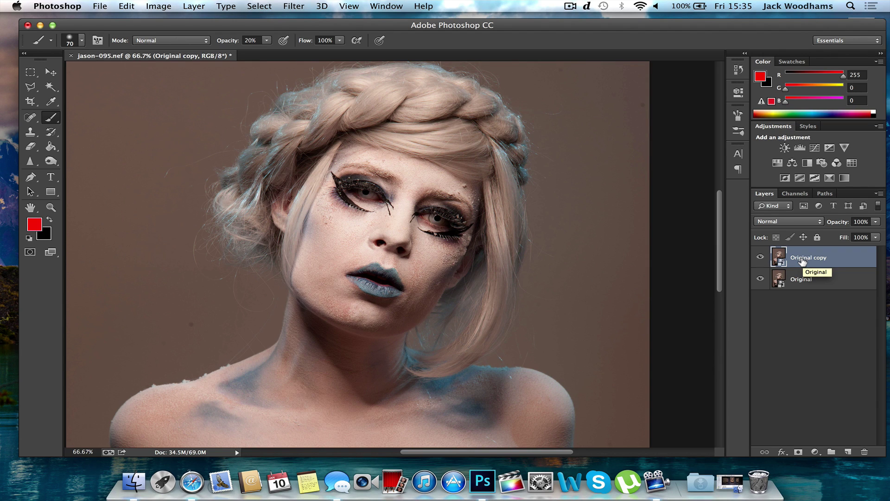
{"action": "left_click", "coordinate": [810, 278]}
{"action": "right_click", "coordinate": [811, 279]}
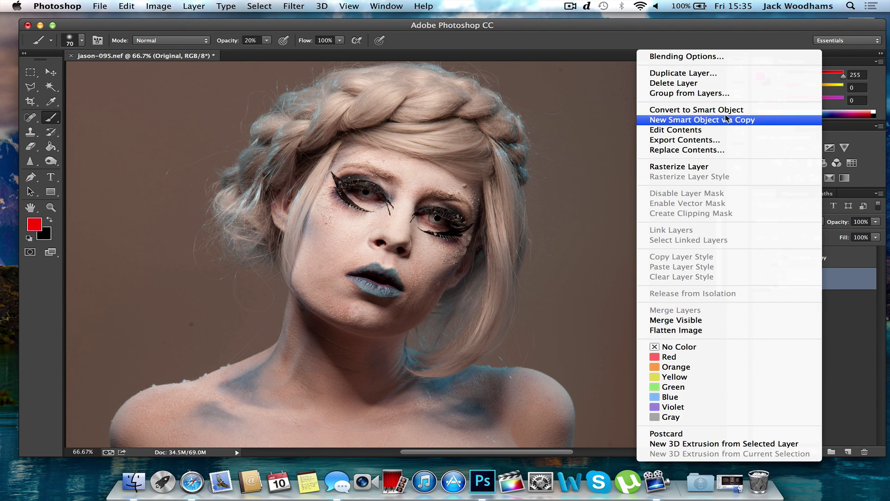
{"action": "left_click", "coordinate": [850, 285]}
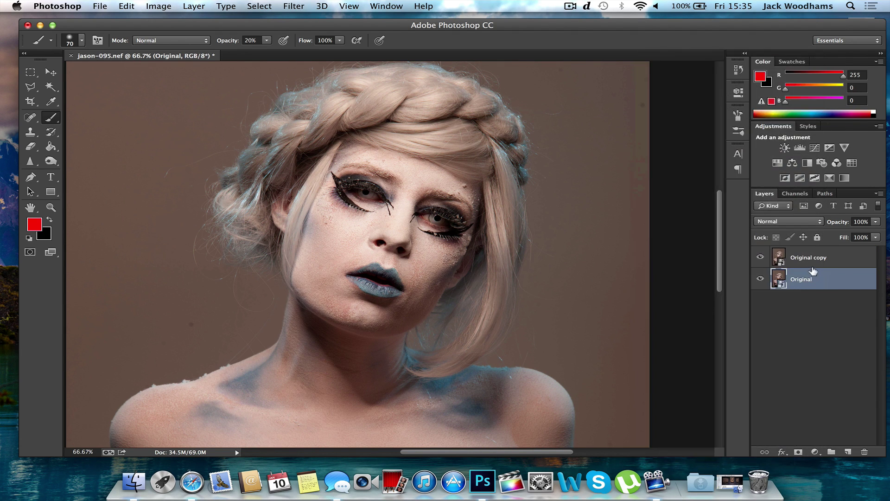
{"action": "left_click", "coordinate": [815, 262]}
{"action": "double_click", "coordinate": [802, 257]}
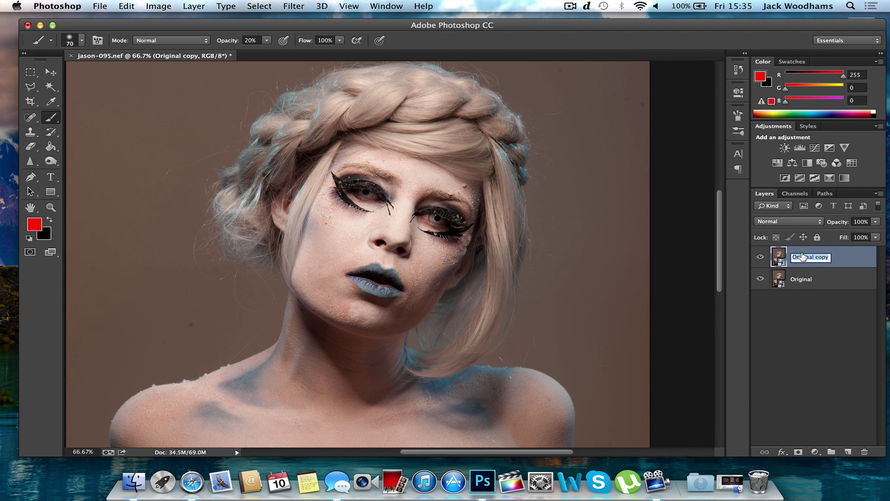
{"action": "type", "text": "Smooth"}
{"action": "key", "text": "Return"}
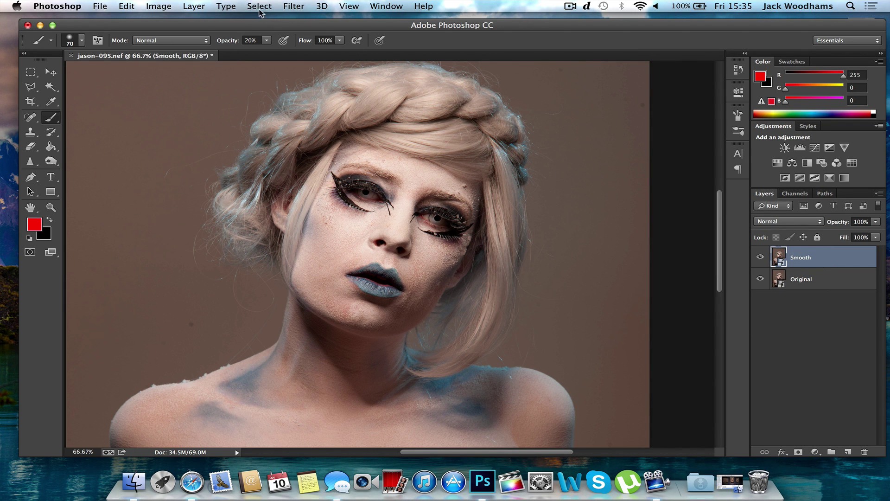
- Apply a Surface Blur to the Smooth layer at Radius 25 pixels and Threshold 69 levels
{"action": "left_click", "coordinate": [293, 6]}
{"action": "mouse_move", "coordinate": [336, 136]}
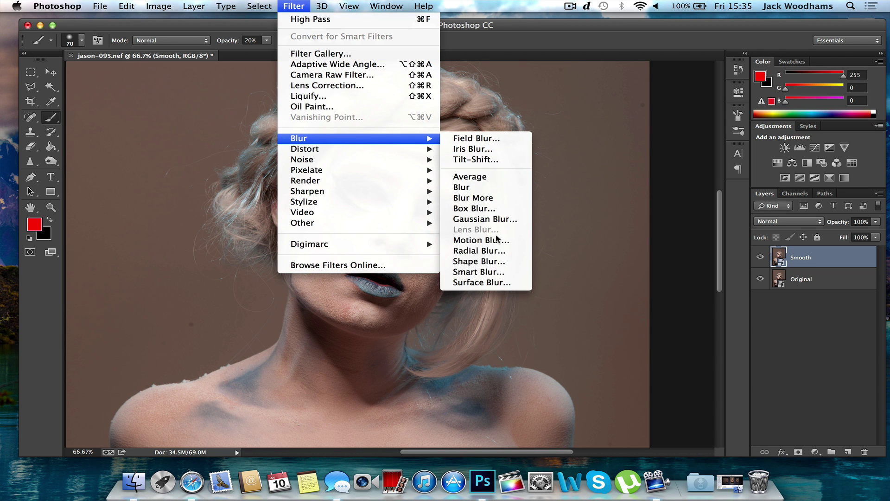
{"action": "left_click", "coordinate": [501, 283]}
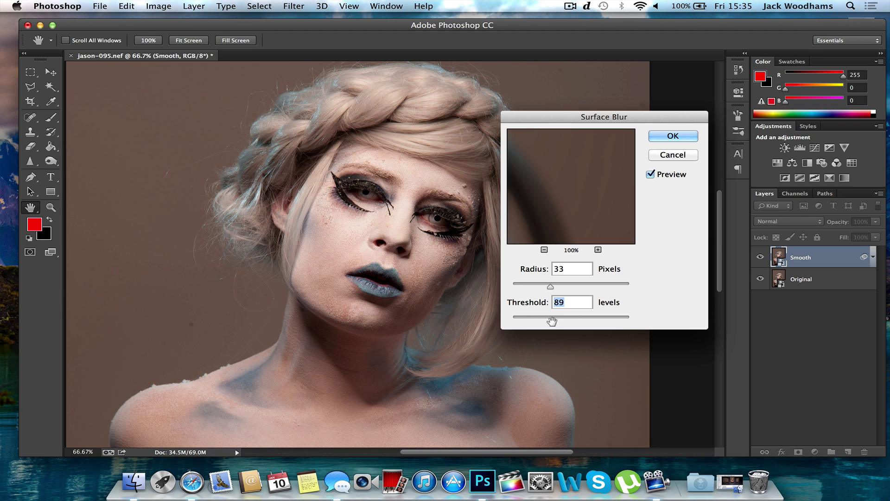
{"action": "left_click_drag", "start_coordinate": [551, 321], "coordinate": [636, 324]}
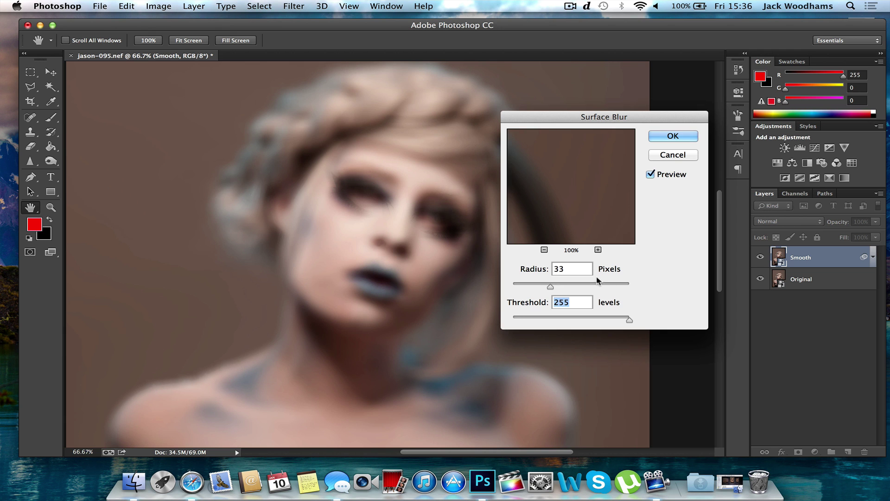
{"action": "key", "text": "super+equal"}
{"action": "key", "text": "super+equal"}
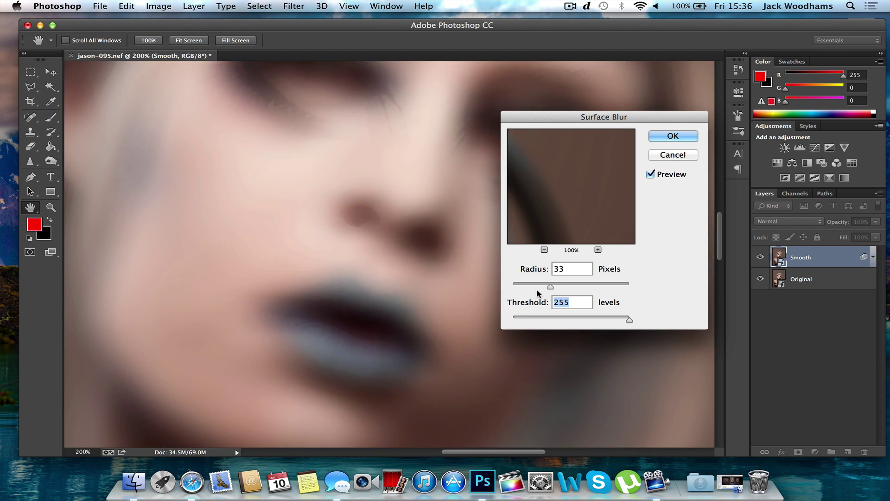
{"action": "key", "text": "super+minus"}
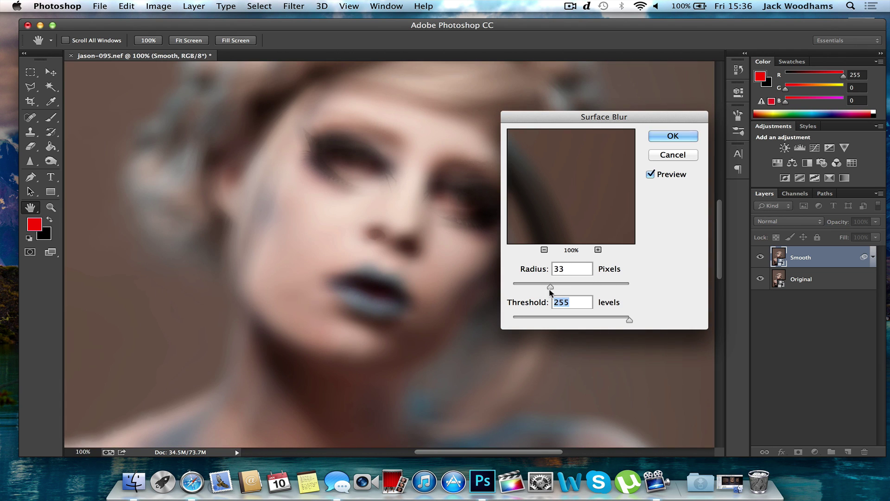
{"action": "left_click_drag", "start_coordinate": [550, 290], "coordinate": [567, 290]}
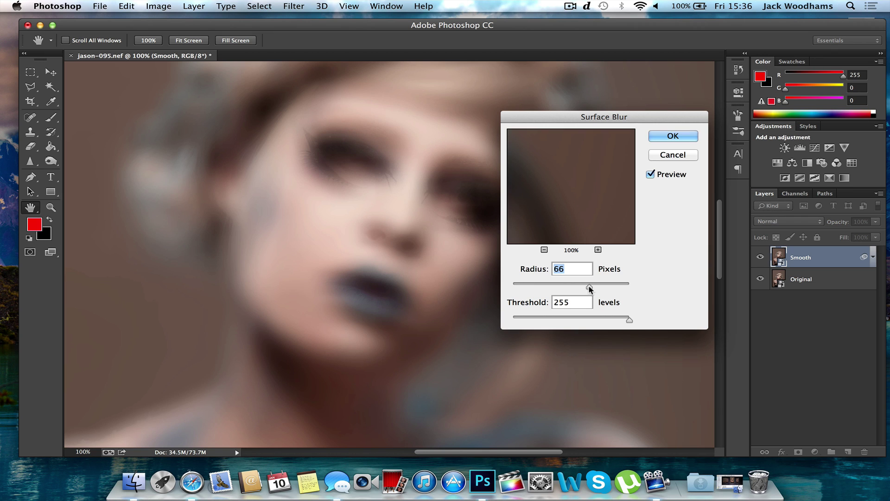
{"action": "left_click_drag", "start_coordinate": [588, 286], "coordinate": [541, 284]}
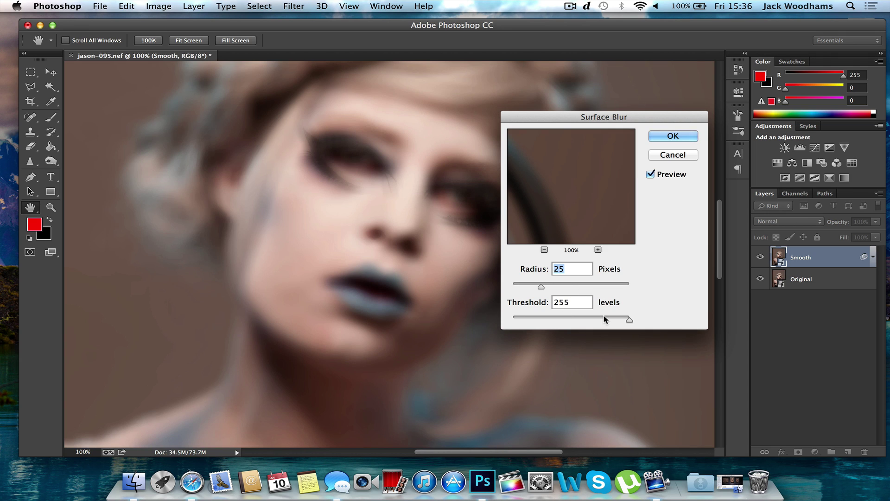
{"action": "left_click_drag", "start_coordinate": [605, 319], "coordinate": [558, 320]}
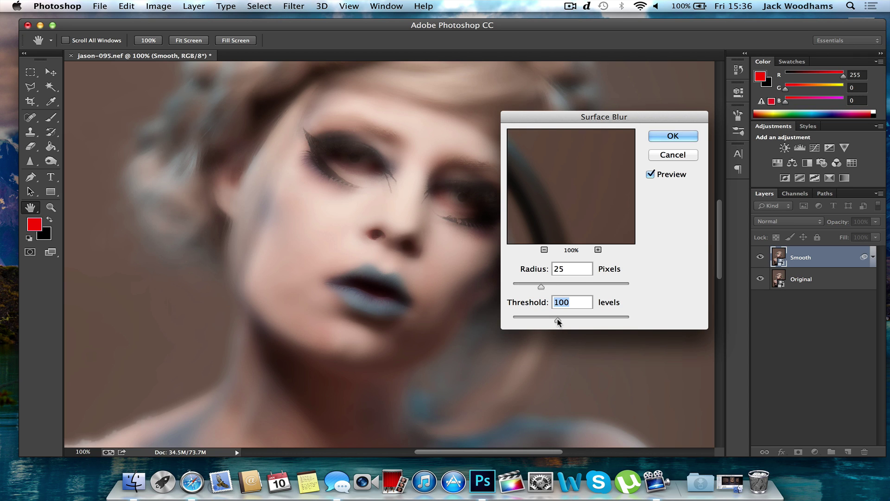
{"action": "left_click_drag", "start_coordinate": [558, 320], "coordinate": [543, 321]}
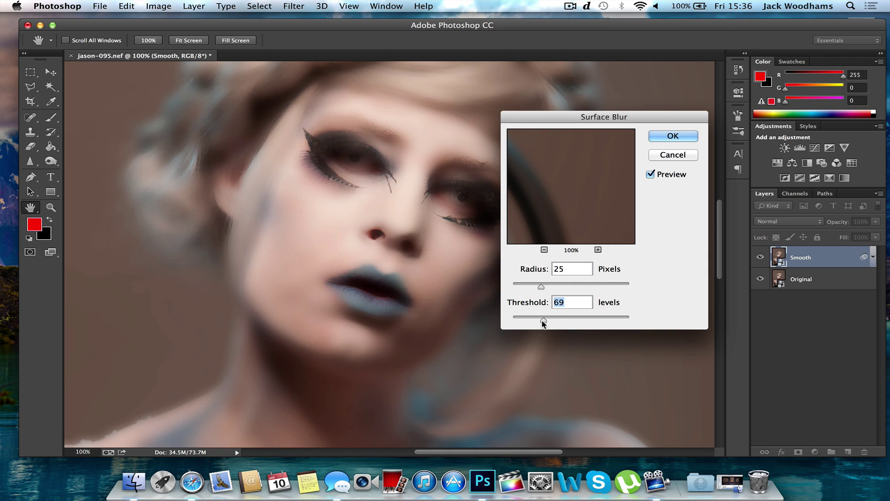
{"action": "left_click", "coordinate": [670, 136]}
- Duplicate the Original layer and drag 'Original copy' to the top of the layer stack
{"action": "key", "text": "b"}
{"action": "left_click", "coordinate": [812, 311]}
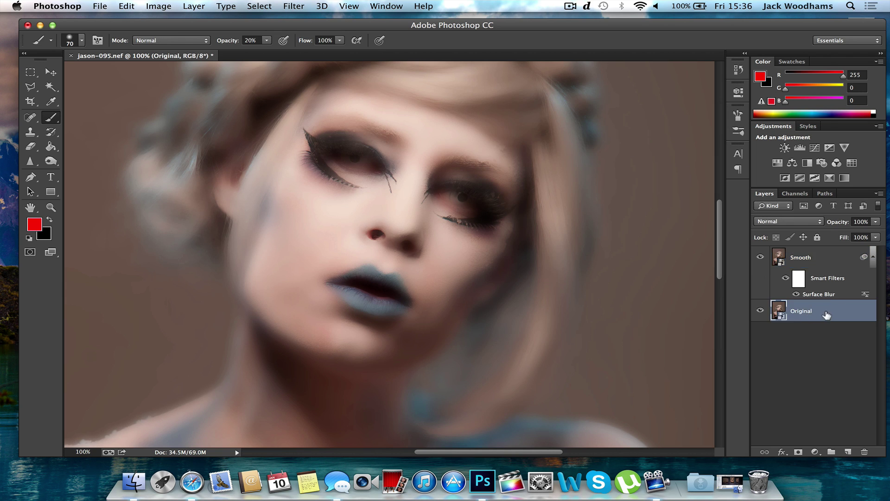
{"action": "right_click", "coordinate": [811, 313]}
{"action": "left_click", "coordinate": [687, 77]}
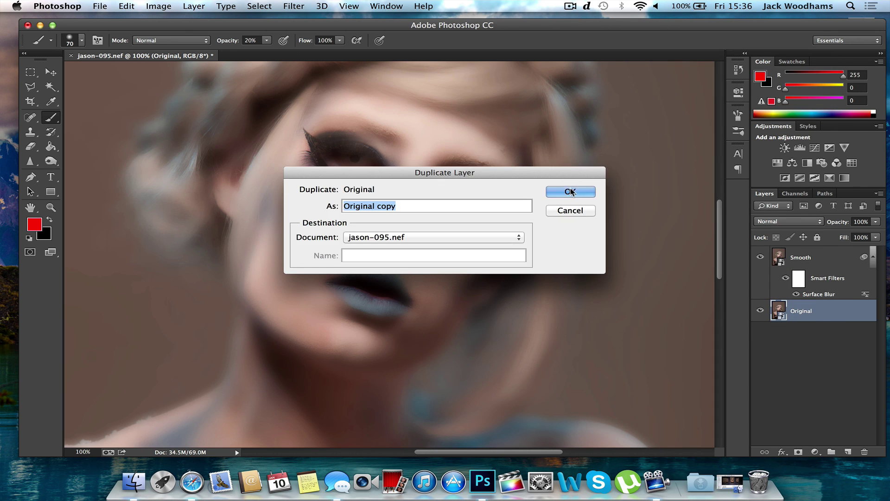
{"action": "key", "text": "Return"}
{"action": "left_click_drag", "start_coordinate": [816, 308], "coordinate": [816, 253]}
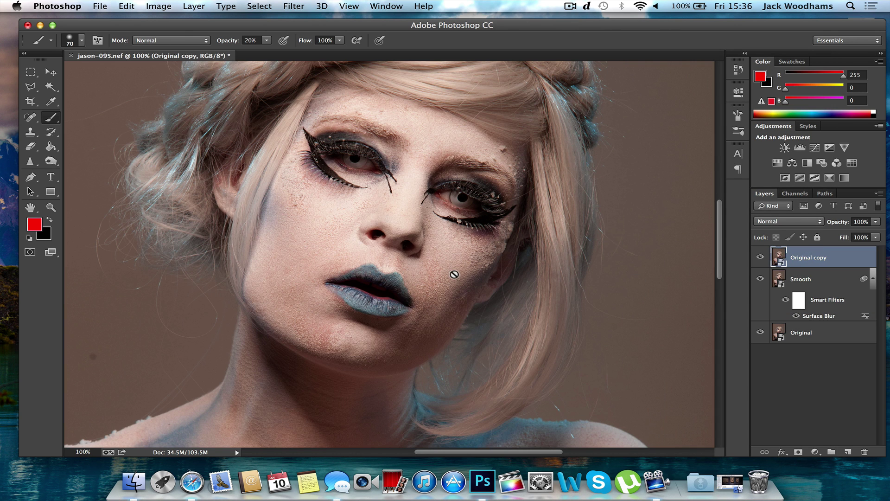
- Set up a High Pass filter on Original copy, fine-tuning the radius to about 1.0 pixels
{"action": "left_click", "coordinate": [293, 6]}
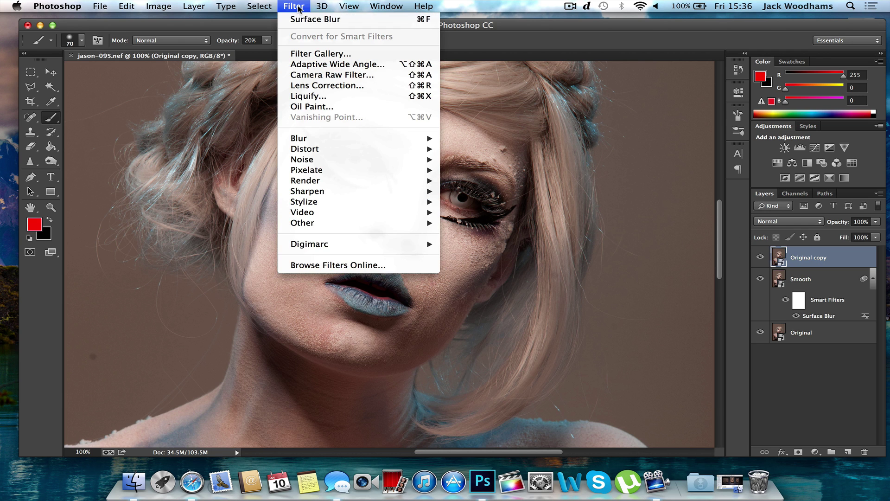
{"action": "mouse_move", "coordinate": [371, 223]}
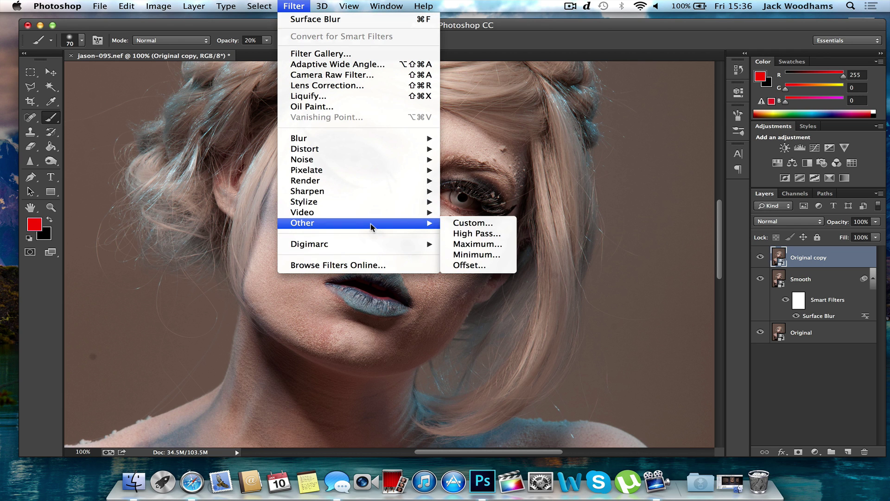
{"action": "left_click", "coordinate": [476, 233]}
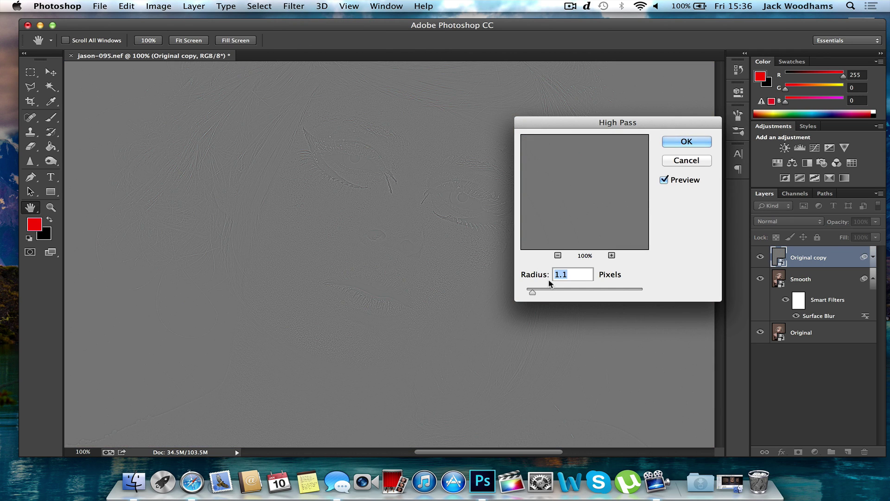
{"action": "key", "text": "super+equal"}
{"action": "key", "text": "super+equal"}
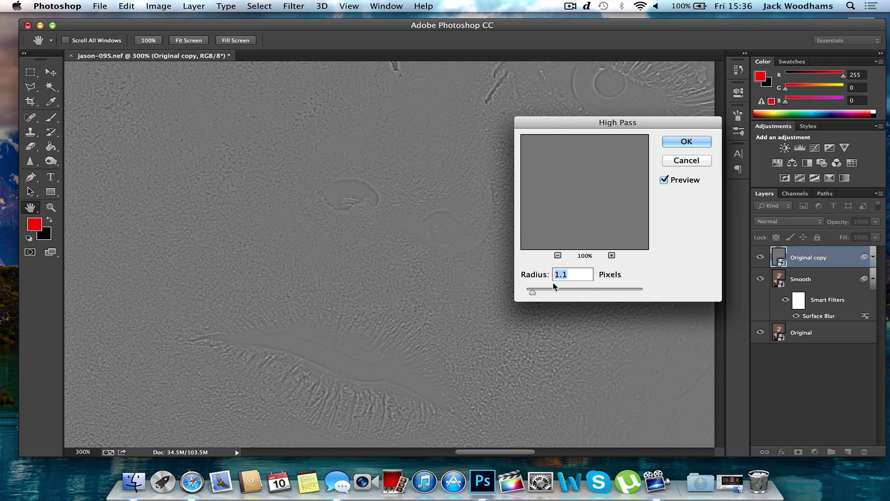
{"action": "left_click", "coordinate": [542, 289]}
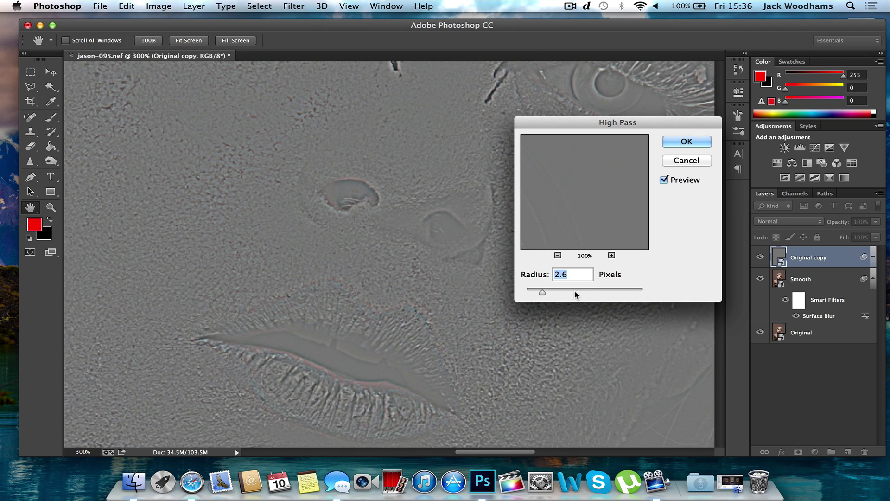
{"action": "key", "text": "super+minus"}
{"action": "key", "text": "super+minus"}
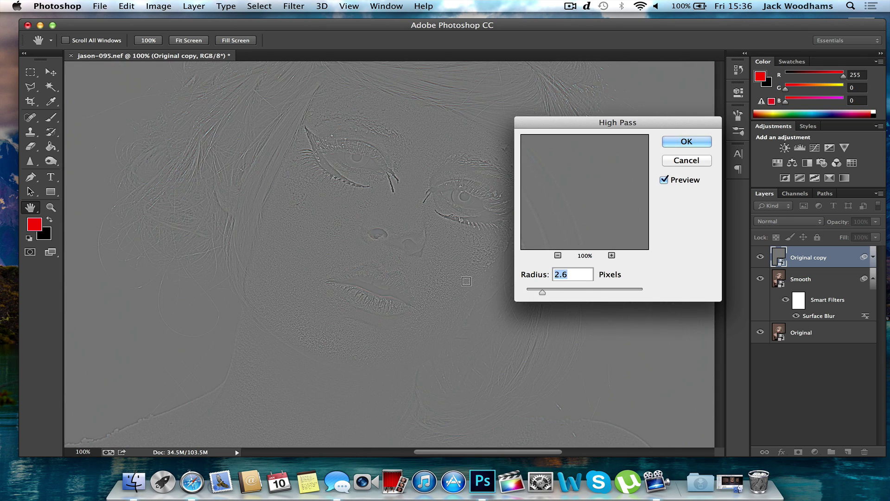
{"action": "left_click", "coordinate": [533, 289]}
{"action": "left_click_drag", "start_coordinate": [533, 289], "coordinate": [536, 289]}
{"action": "key", "text": "super+plus"}
{"action": "key", "text": "super+plus"}
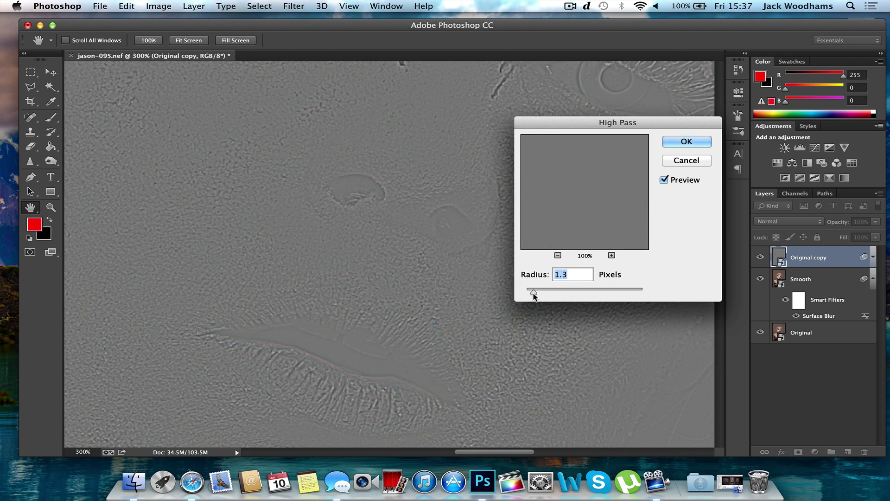
{"action": "mouse_move", "coordinate": [534, 294]}
{"action": "left_mouse_down"}
{"action": "mouse_move", "coordinate": [603, 292]}
{"action": "mouse_move", "coordinate": [532, 293]}
{"action": "left_mouse_up"}
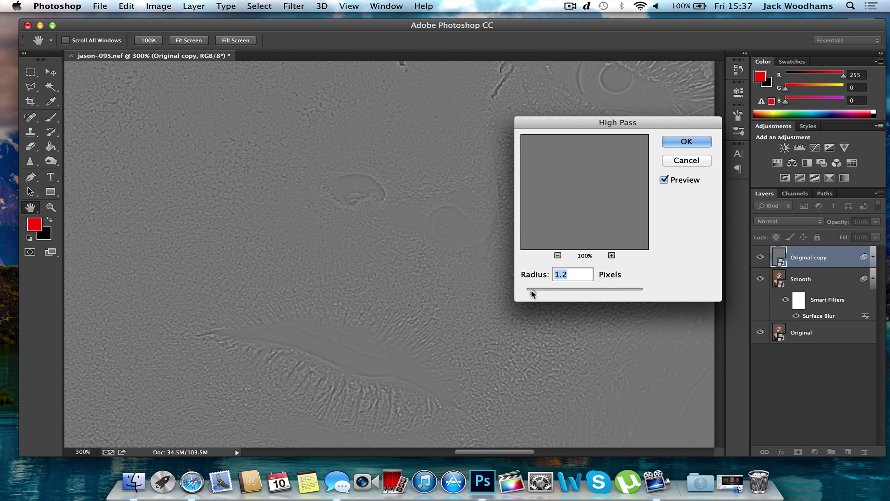
- Apply the High Pass filter and set Original copy's blend mode to Hard Light
{"action": "left_click", "coordinate": [686, 141]}
{"action": "key", "text": "b"}
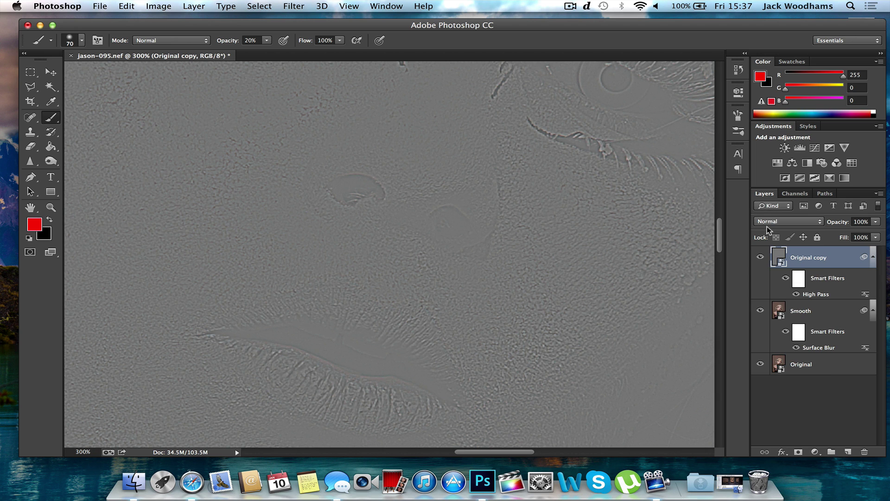
{"action": "left_click", "coordinate": [767, 229]}
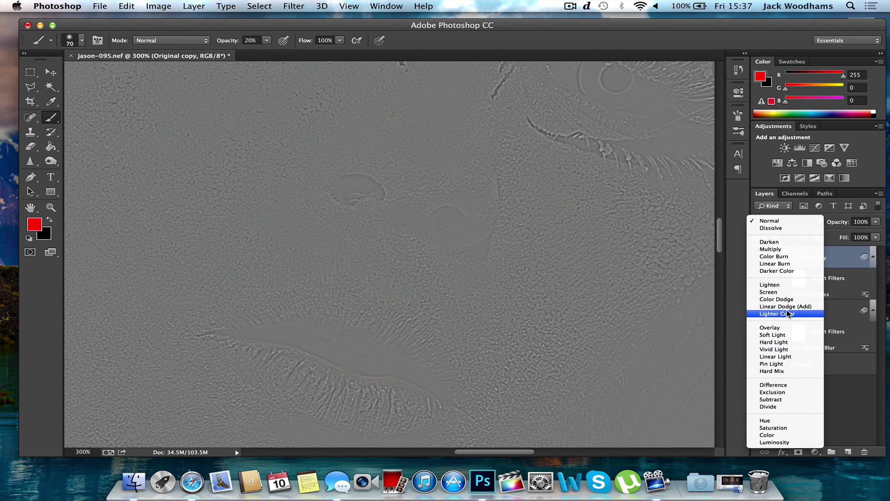
{"action": "left_click", "coordinate": [791, 342]}
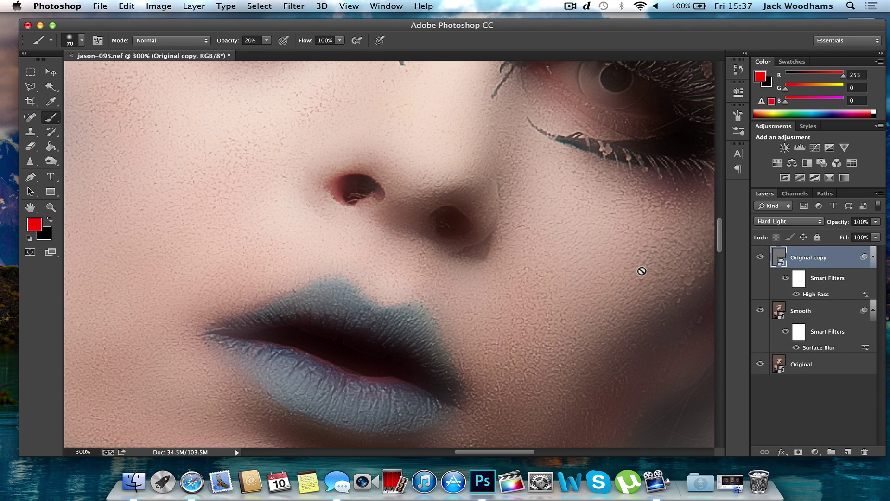
{"action": "key", "text": "super+minus"}
{"action": "key", "text": "super+minus"}
{"action": "key", "text": "super+minus"}
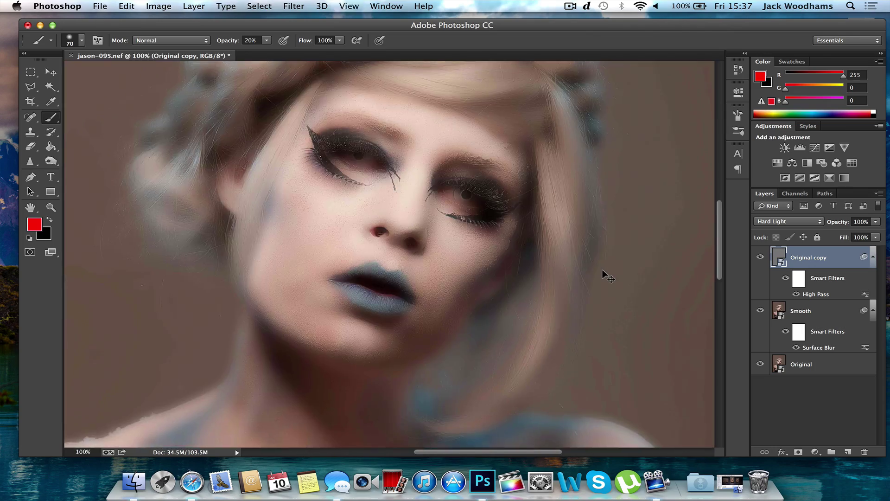
{"action": "key", "text": "super+plus"}
{"action": "key", "text": "super+plus"}
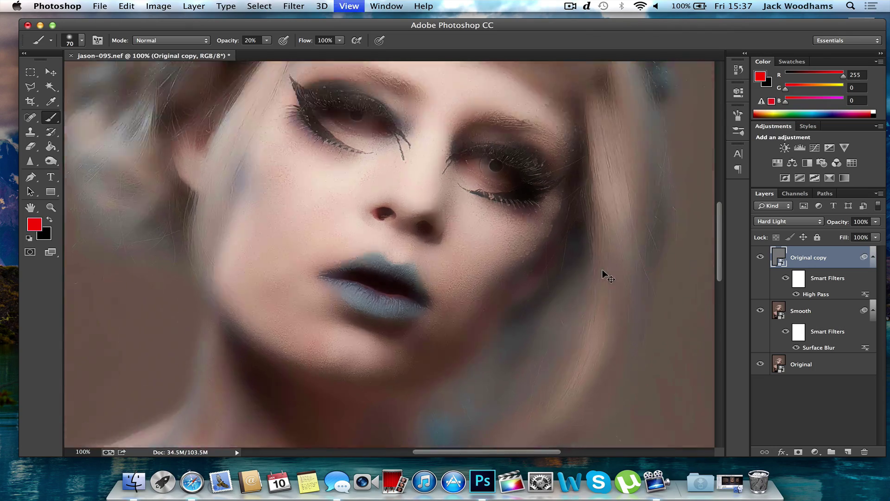
{"action": "key", "text": "super+minus"}
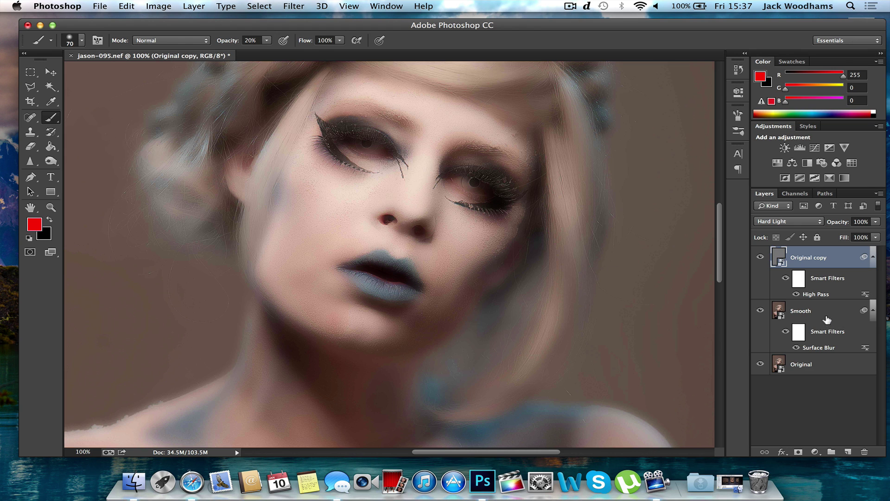
- Rename the Original copy layer to 'Details'
{"action": "left_click", "coordinate": [819, 312], "text": "shift"}
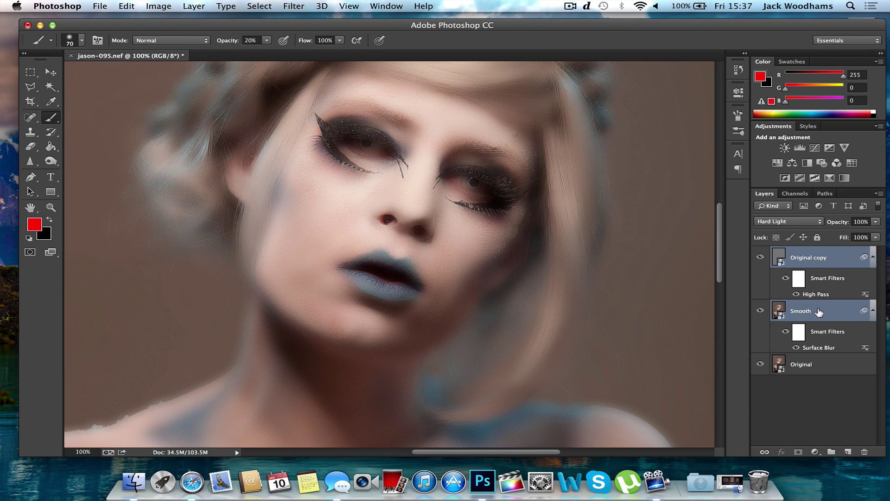
{"action": "double_click", "coordinate": [812, 256]}
{"action": "type", "text": "Det"}
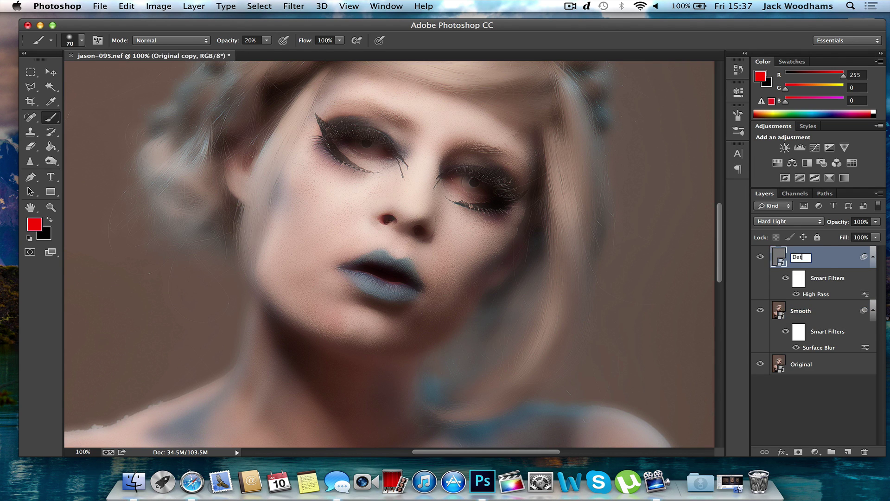
{"action": "type", "text": "ails"}
{"action": "key", "text": "Return"}
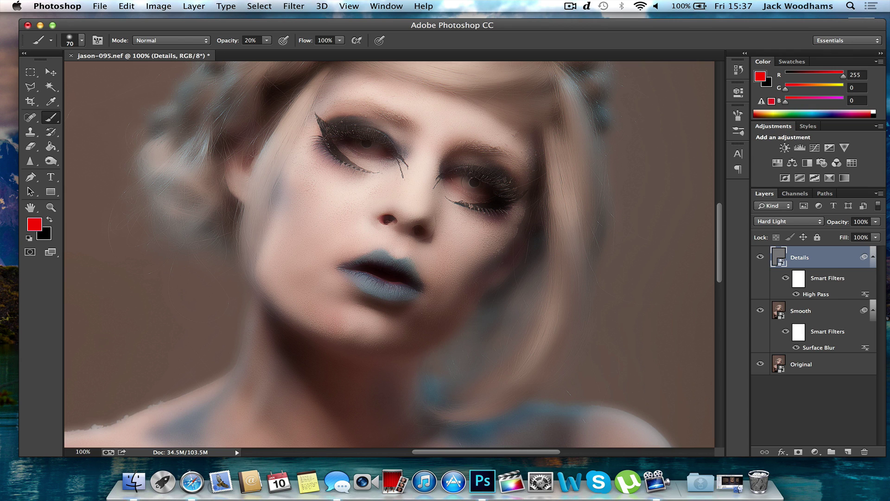
- Group the Smooth and Details layers and name the group 'Airbrush'
{"action": "left_click", "coordinate": [833, 308]}
{"action": "left_click", "coordinate": [817, 258], "text": "shift"}
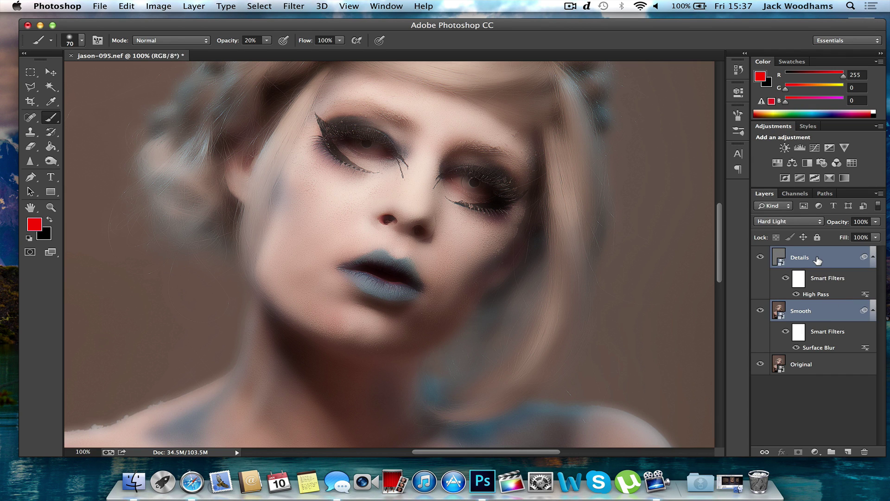
{"action": "key", "text": "super+g"}
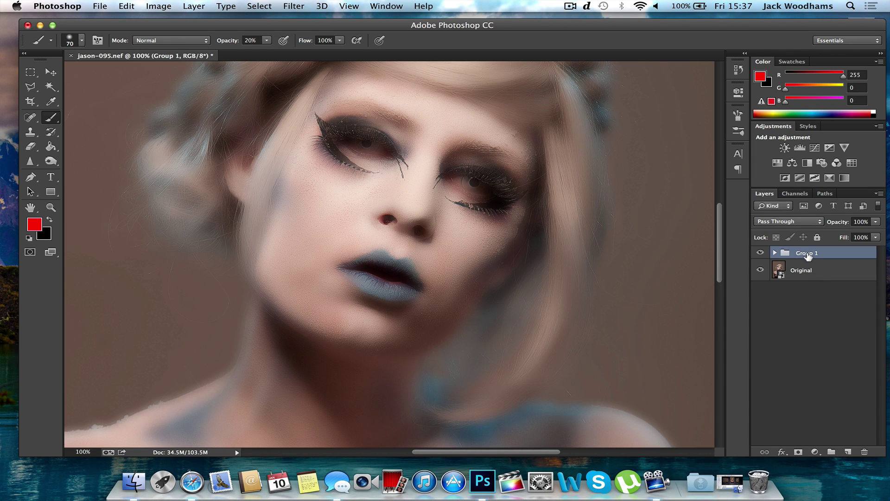
{"action": "double_click", "coordinate": [806, 252]}
{"action": "type", "text": "Airbrush"}
{"action": "key", "text": "Return"}
- Add an all-black, hide-all layer mask to the Airbrush group
{"action": "left_click", "coordinate": [798, 451], "text": "alt"}
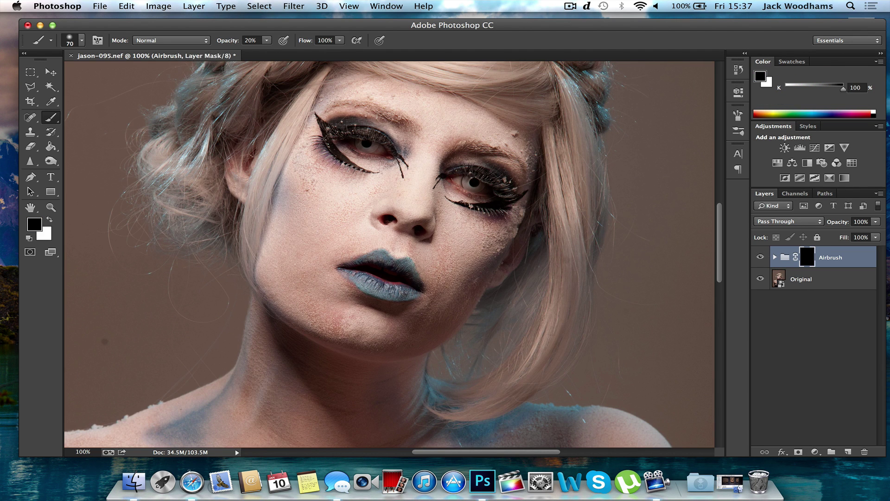
{"action": "left_click", "coordinate": [193, 6]}
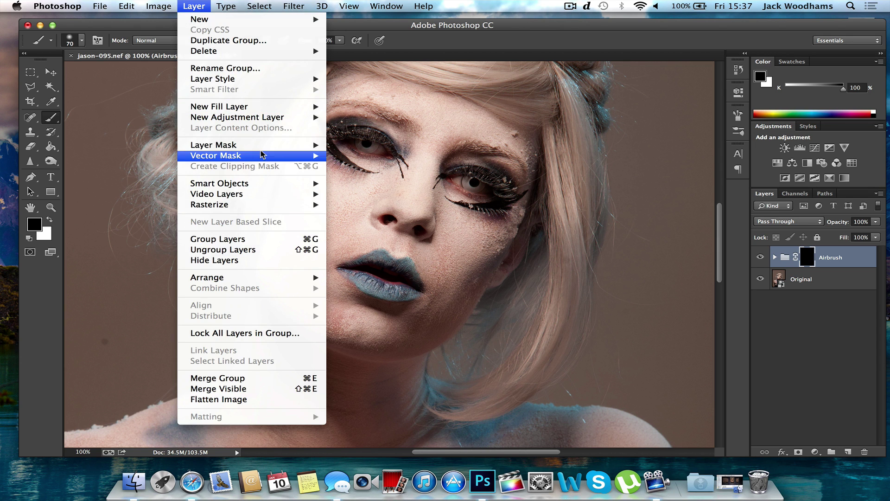
{"action": "mouse_move", "coordinate": [263, 149]}
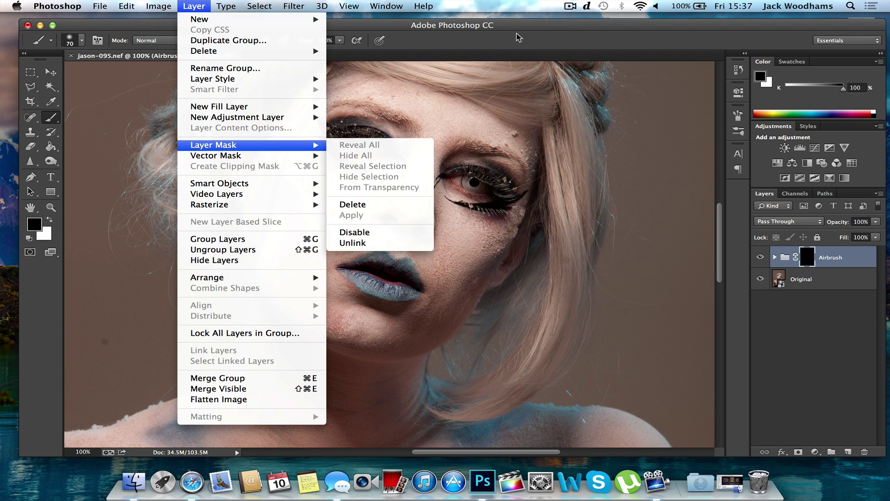
{"action": "left_click", "coordinate": [538, 41]}
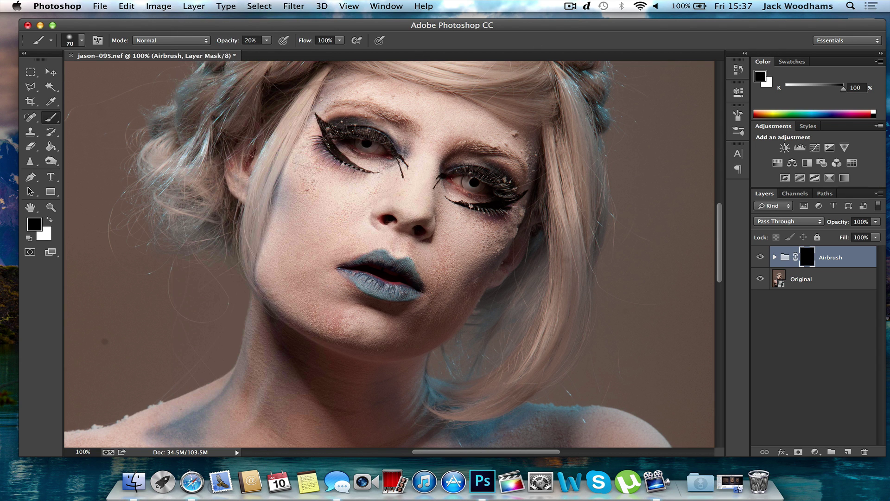
- Set white as the painting colour, brush opacity to 50%, and enlarge the brush to 200 pixels
{"action": "key", "text": "super+plus"}
{"action": "key", "text": "super+plus"}
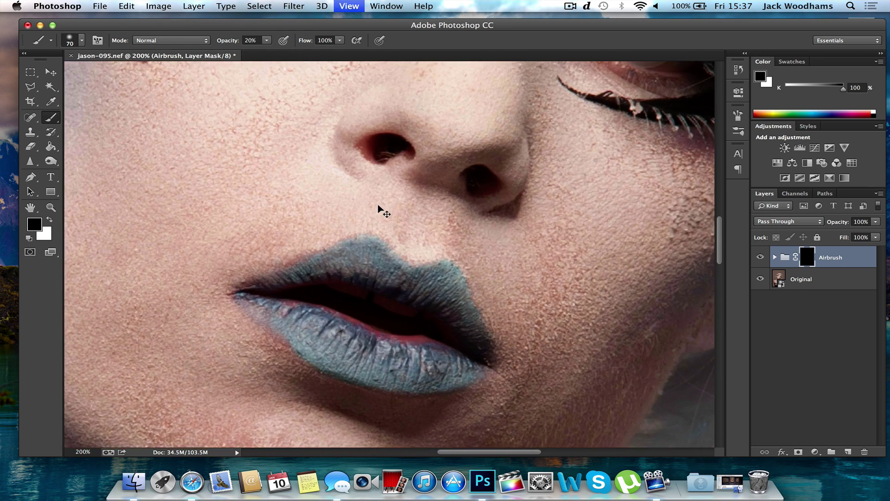
{"action": "key", "text": "super+minus"}
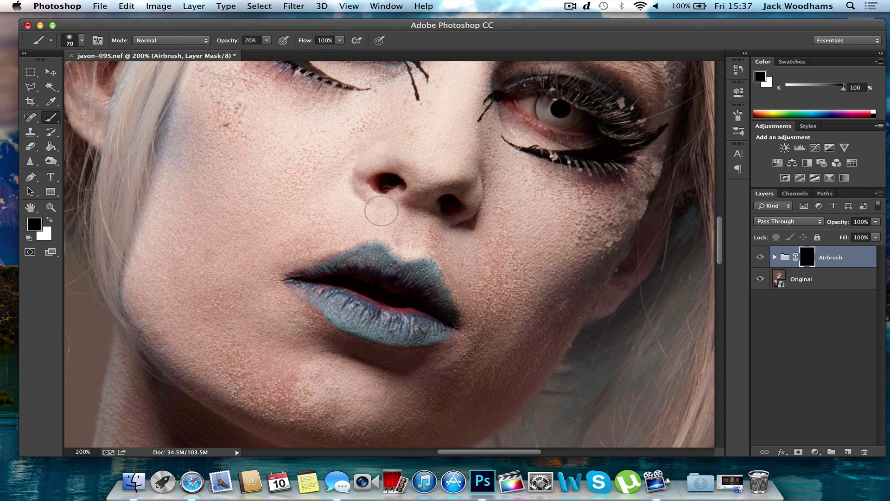
{"action": "left_click", "coordinate": [49, 221]}
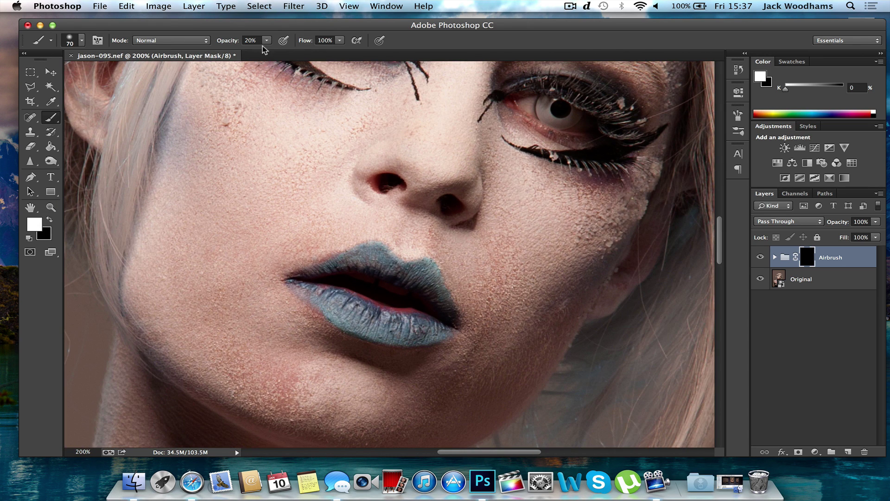
{"action": "left_click", "coordinate": [249, 40]}
{"action": "type", "text": "50"}
{"action": "key", "text": "Return"}
{"action": "key", "text": "bracketright"}
{"action": "key", "text": "bracketright"}
{"action": "key", "text": "bracketright"}
{"action": "key", "text": "bracketright"}
{"action": "key", "text": "bracketright"}
{"action": "key", "text": "bracketright"}
{"action": "key", "text": "bracketright"}
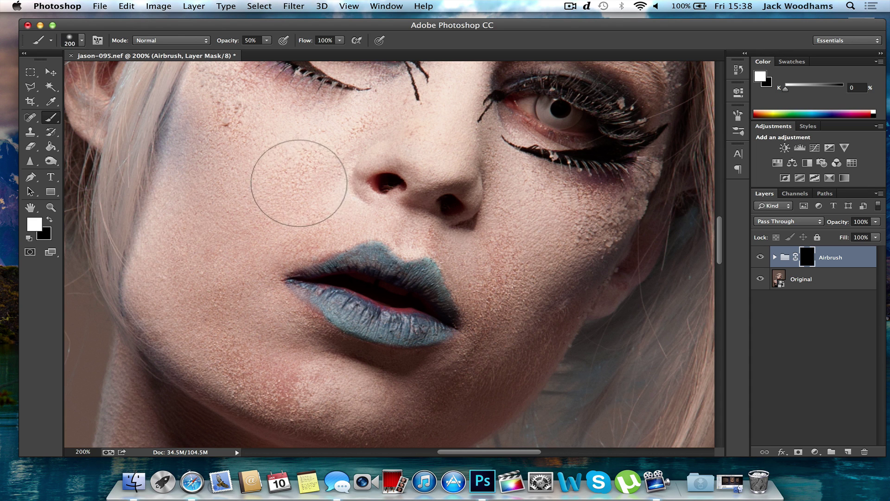
- Paint white on the mask over the cheek blemish, cheek-to-chin area and jaw shadow
{"action": "key", "text": "bracketleft"}
{"action": "key", "text": "bracketleft"}
{"action": "key", "text": "bracketleft"}
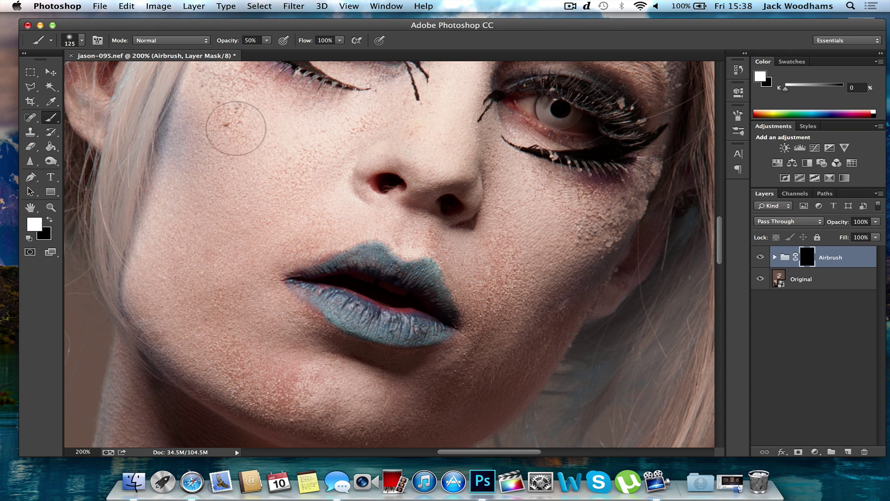
{"action": "left_click", "coordinate": [236, 128]}
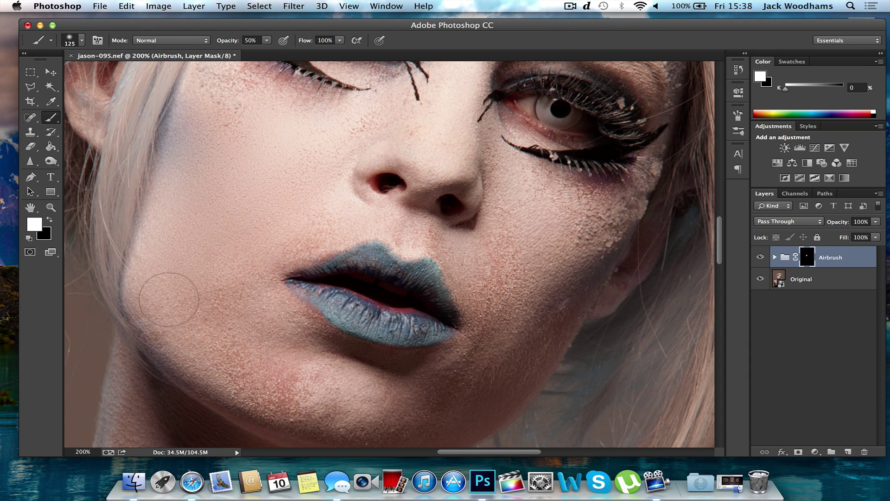
{"action": "left_click_drag", "start_coordinate": [219, 318], "coordinate": [235, 288]}
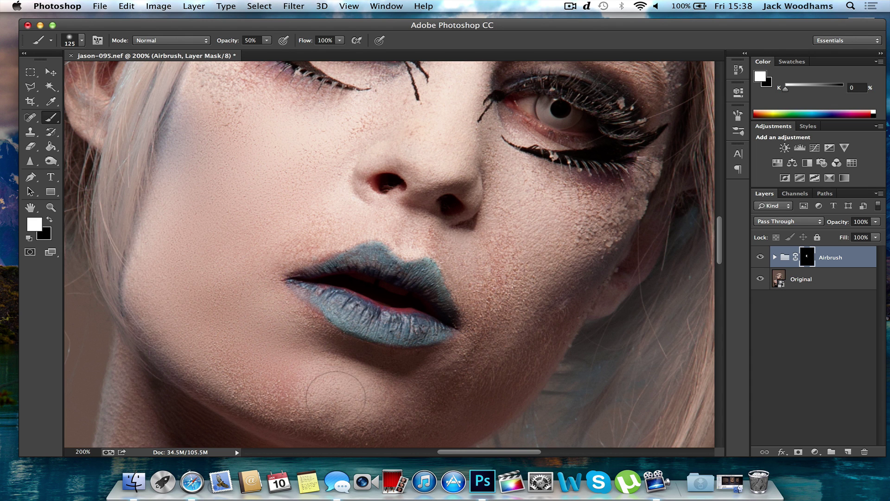
{"action": "left_click", "coordinate": [566, 307]}
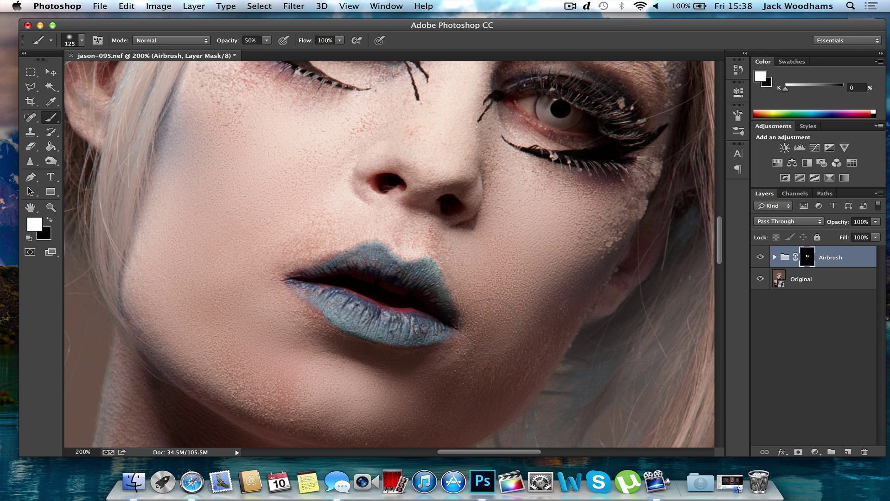
{"action": "key", "text": "bracketleft"}
{"action": "key", "text": "bracketleft"}
{"action": "key", "text": "bracketleft"}
{"action": "key", "text": "bracketleft"}
{"action": "key", "text": "bracketleft"}
{"action": "key", "text": "bracketleft"}
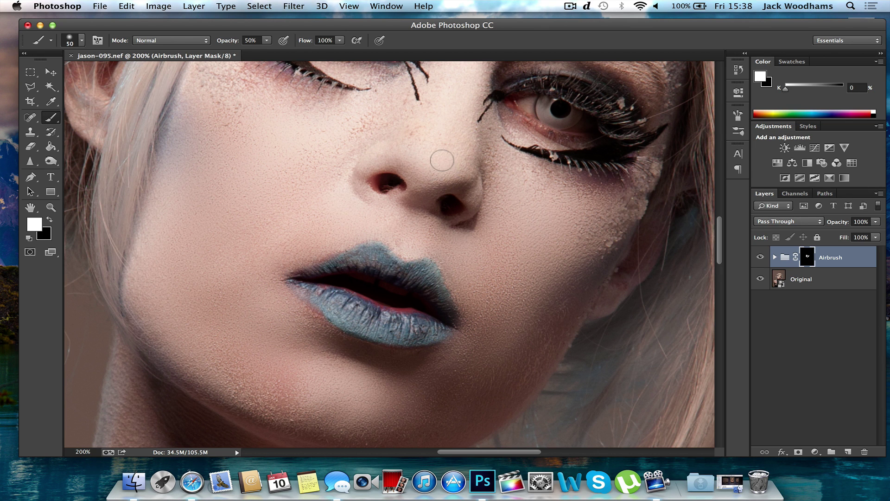
- Paint white on the mask over the forehead and brow skin, adjusting brush size
{"action": "scroll", "coordinate": [442, 160], "scroll_direction": "up", "scroll_amount": 3}
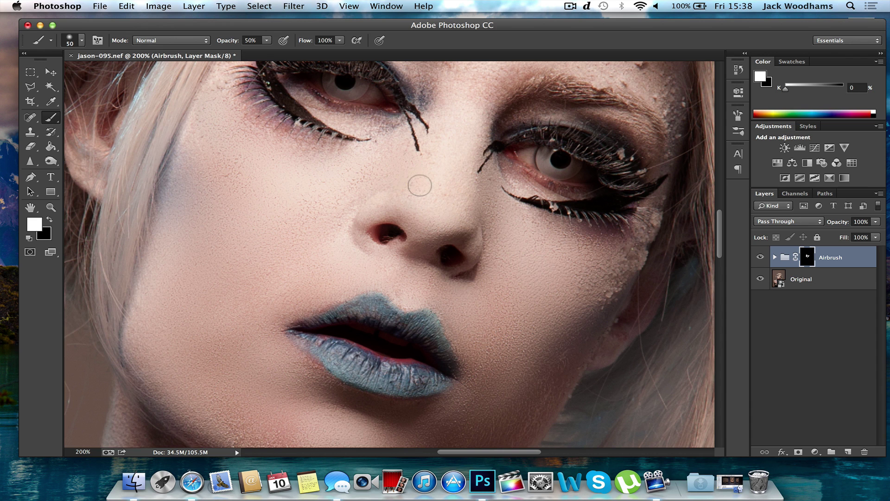
{"action": "scroll", "coordinate": [420, 181], "scroll_direction": "up", "scroll_amount": 6}
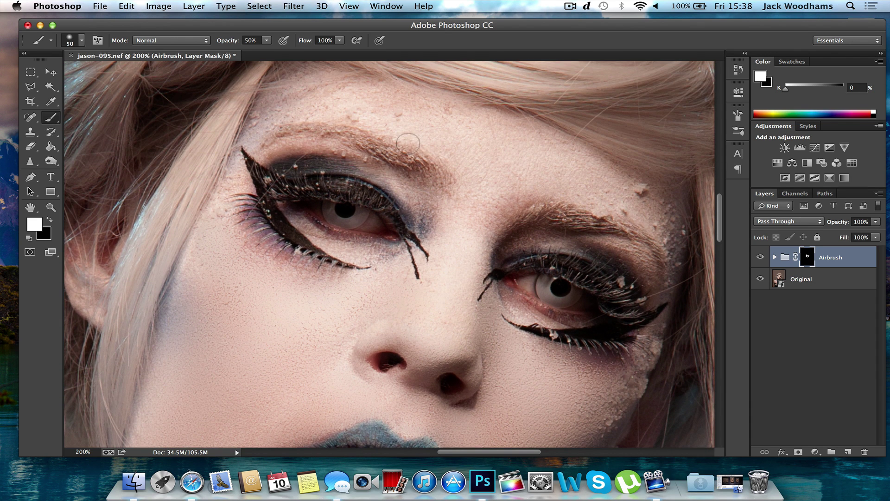
{"action": "key", "text": "bracketright"}
{"action": "key", "text": "bracketright"}
{"action": "key", "text": "bracketright"}
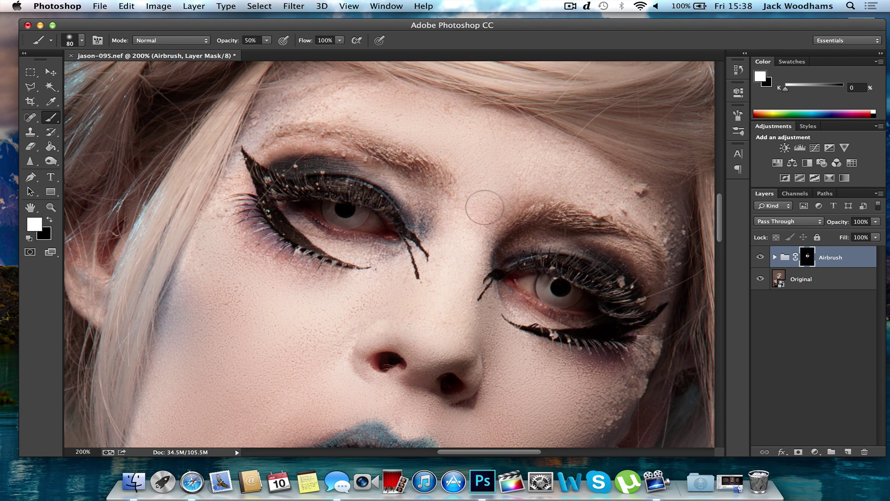
{"action": "key", "text": "bracketleft"}
{"action": "key", "text": "bracketleft"}
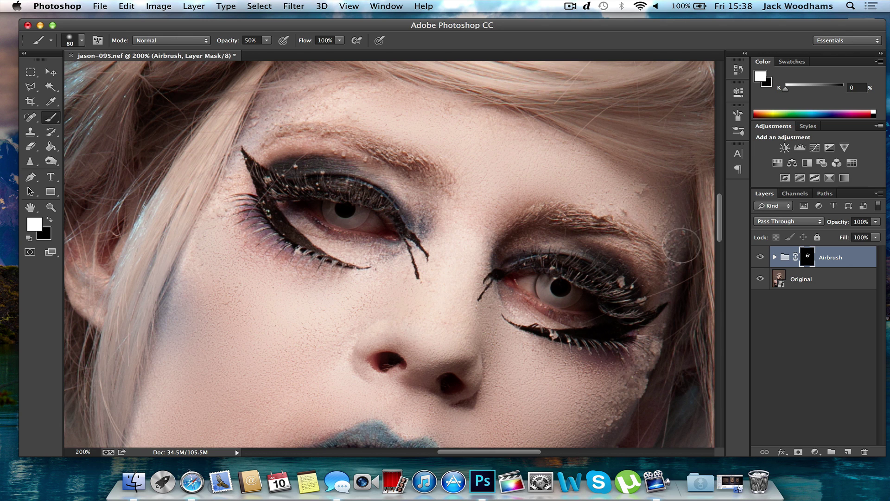
{"action": "left_click_drag", "start_coordinate": [653, 217], "coordinate": [677, 248]}
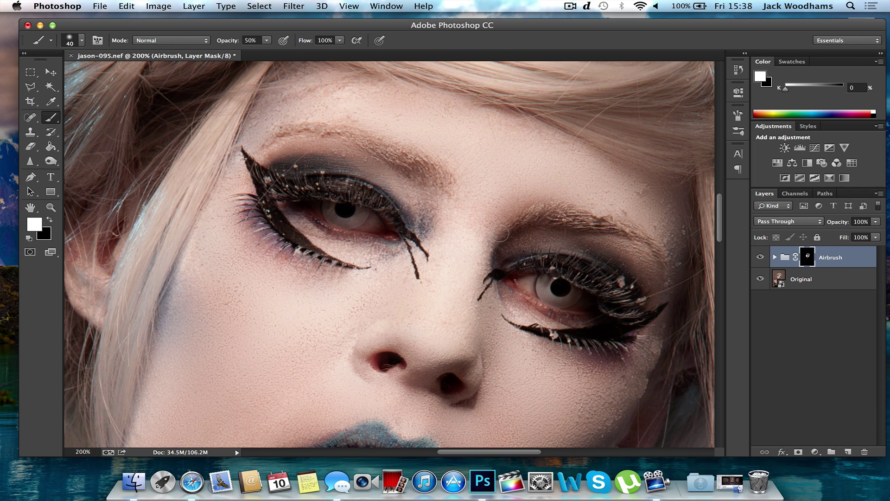
{"action": "scroll", "coordinate": [500, 234], "scroll_direction": "down", "scroll_amount": 3}
{"action": "scroll", "coordinate": [501, 228], "scroll_direction": "up", "scroll_amount": 3}
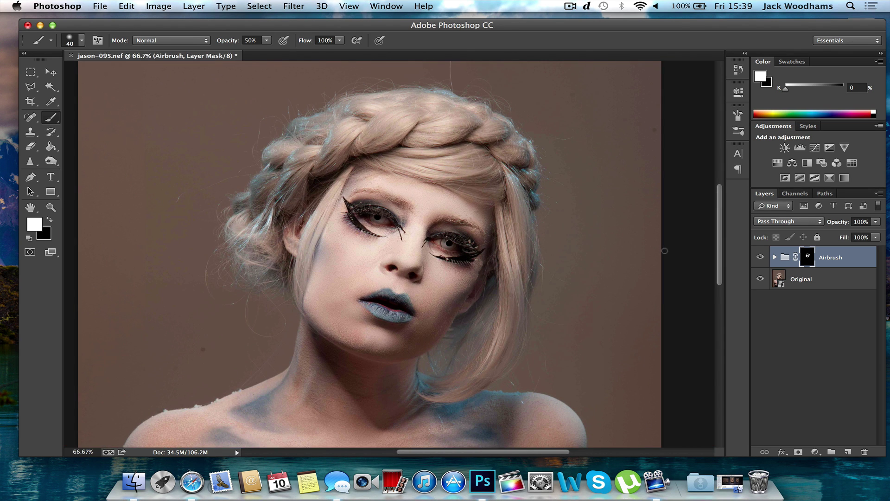
{"action": "left_click", "coordinate": [760, 257]}
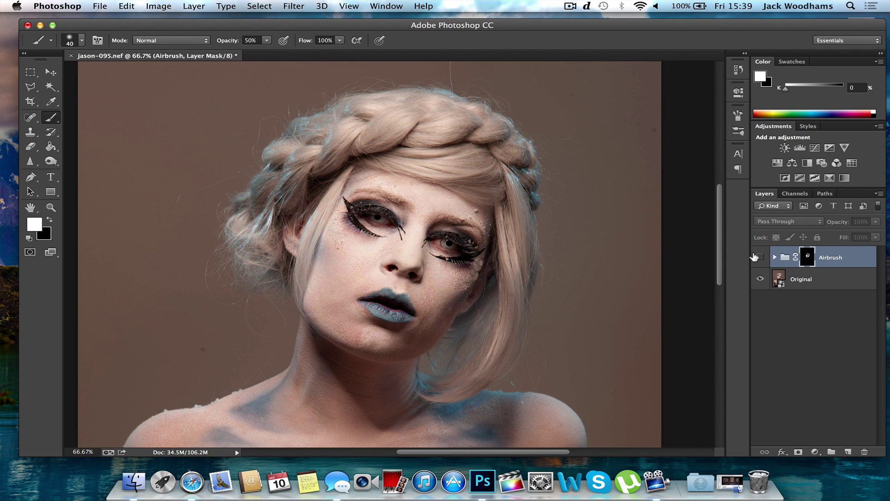
{"action": "left_click", "coordinate": [755, 257]}
{"action": "left_click", "coordinate": [756, 257]}
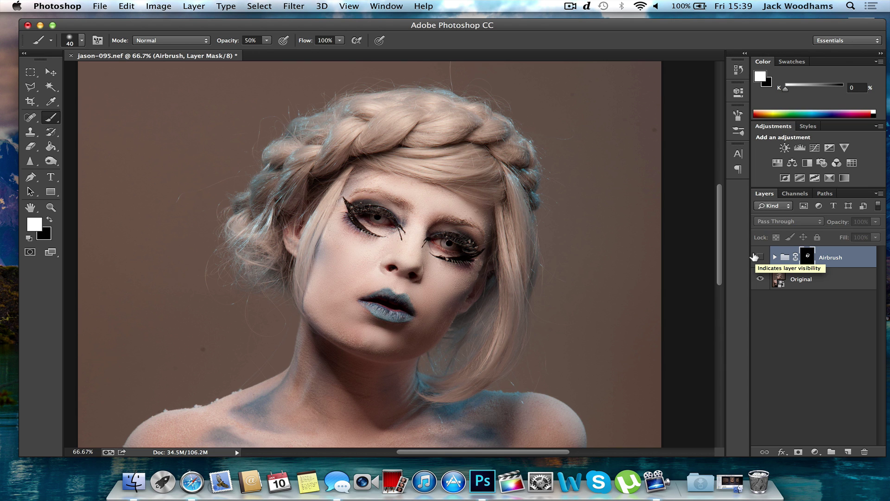
{"action": "left_click", "coordinate": [755, 257]}
{"action": "key", "text": "super+plus"}
{"action": "key", "text": "super+plus"}
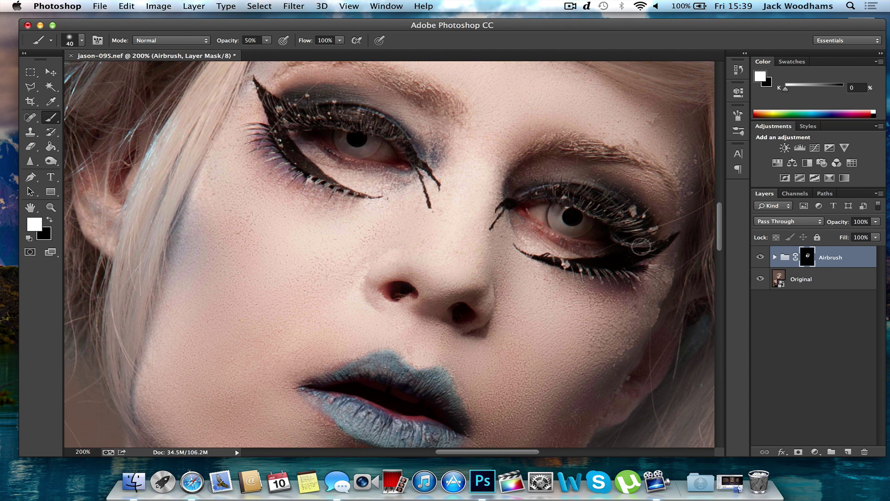
- Enlarge the brush and lower the Airbrush group's opacity to 69%
{"action": "scroll", "coordinate": [640, 246], "scroll_direction": "down", "scroll_amount": 5}
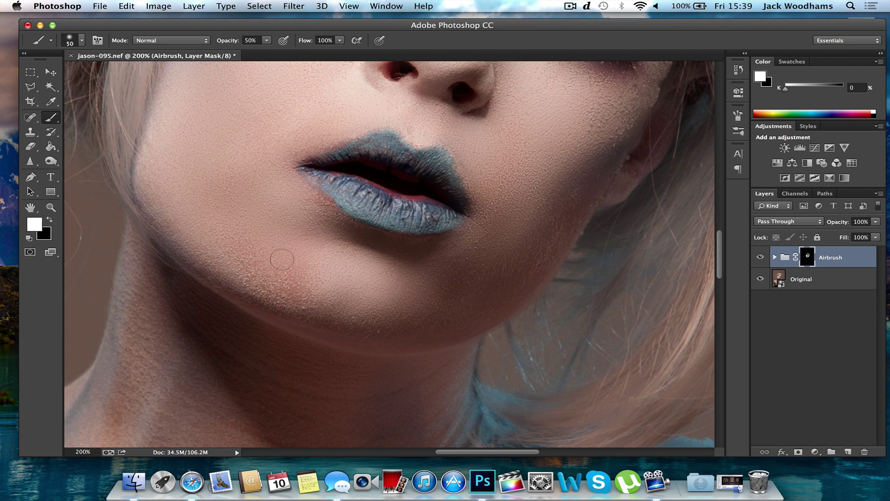
{"action": "key", "text": "bracketright"}
{"action": "key", "text": "bracketright"}
{"action": "key", "text": "bracketright"}
{"action": "key", "text": "bracketright"}
{"action": "left_click", "coordinate": [874, 223]}
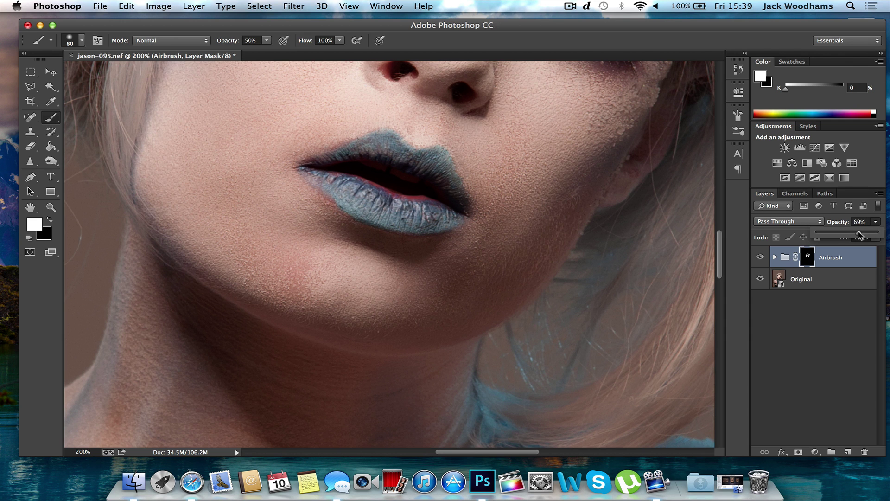
- Raise the Airbrush group's opacity to 91% and swap the painting colour to black
{"action": "key", "text": "super+minus"}
{"action": "key", "text": "super+minus"}
{"action": "key", "text": "super+minus"}
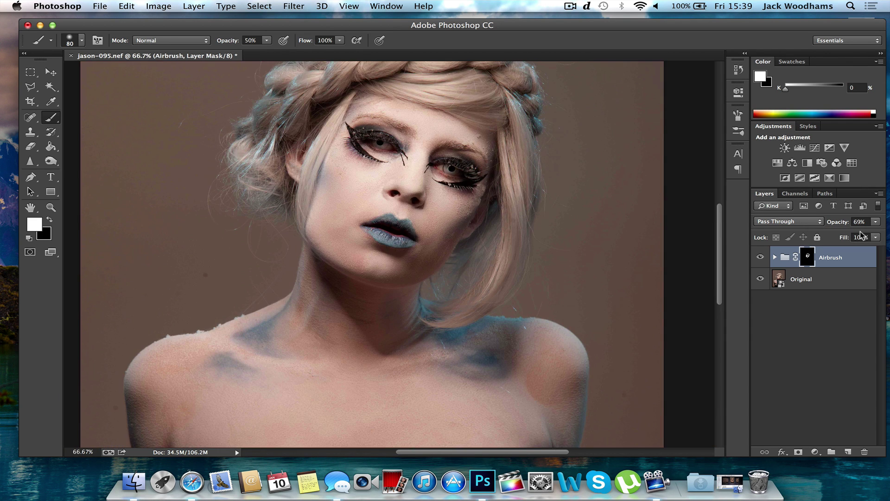
{"action": "left_click_drag", "start_coordinate": [876, 226], "coordinate": [875, 233]}
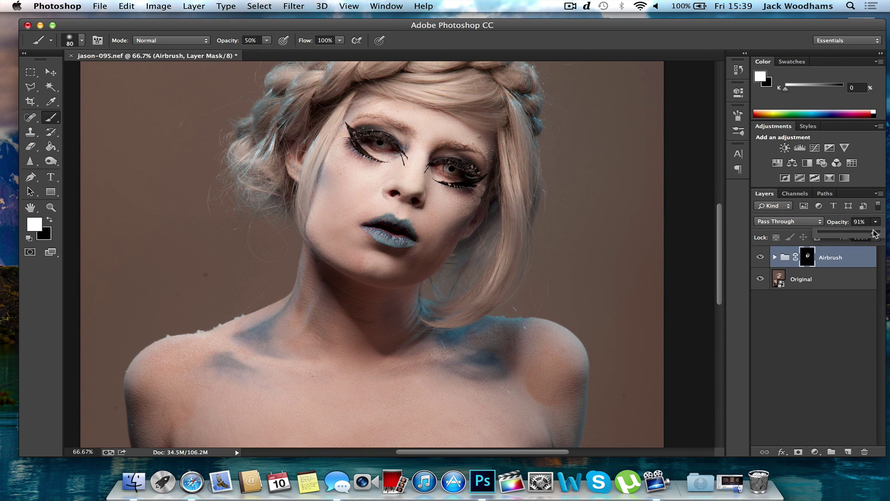
{"action": "key", "text": "super+plus"}
{"action": "key", "text": "super+plus"}
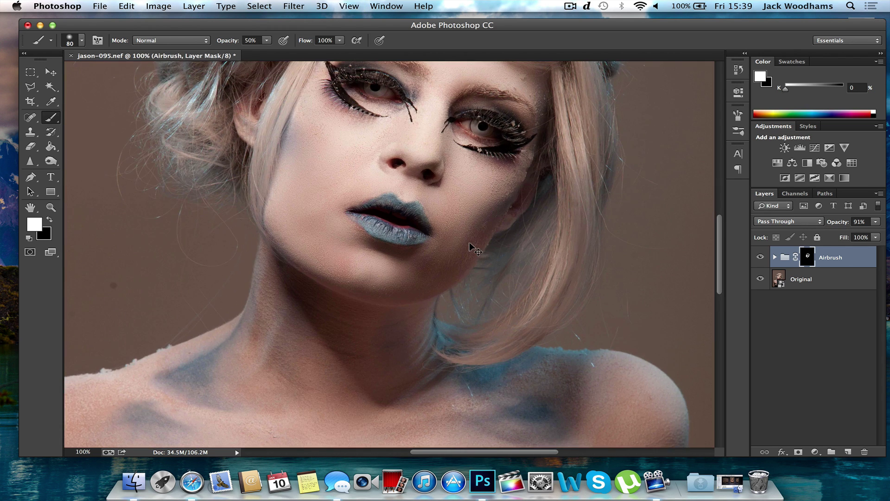
{"action": "key", "text": "x"}
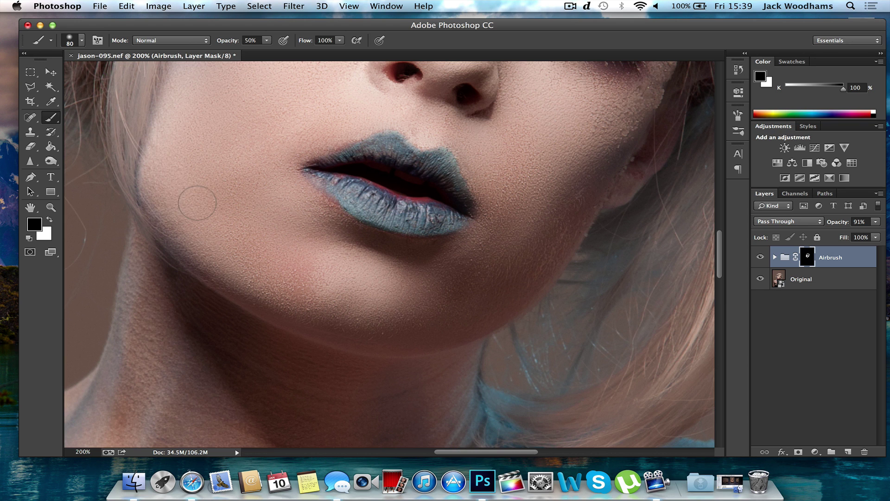
- Drop the black brush to 36% opacity and reduce its size from 80 to 35 pixels near the eyes
{"action": "left_click", "coordinate": [267, 41]}
{"action": "left_click", "coordinate": [278, 308]}
{"action": "scroll", "coordinate": [598, 217], "scroll_direction": "up", "scroll_amount": 5}
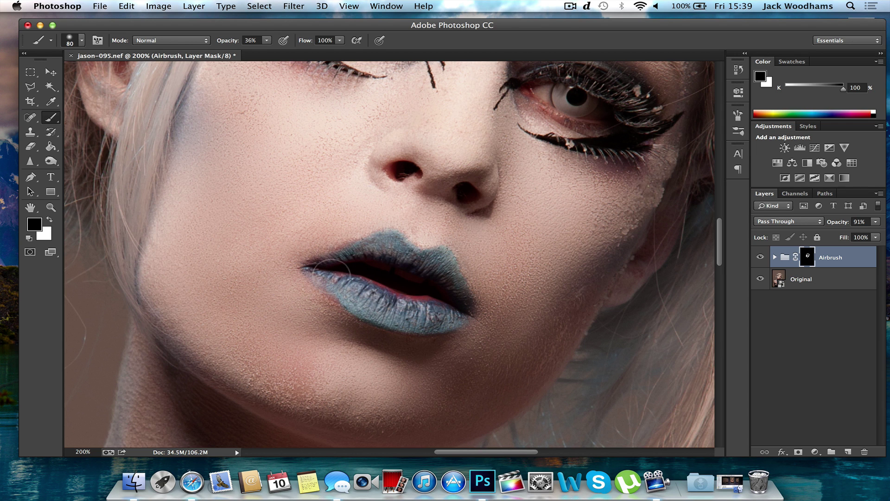
{"action": "scroll", "coordinate": [332, 274], "scroll_direction": "up", "scroll_amount": 4}
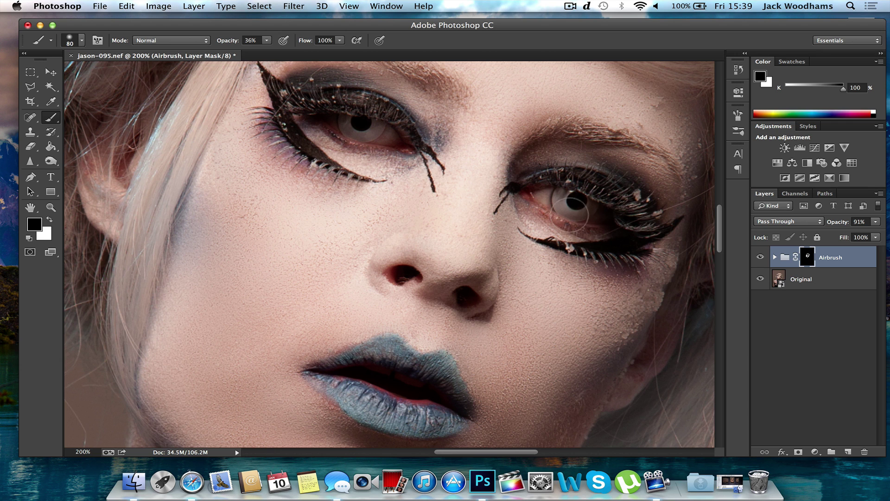
{"action": "scroll", "coordinate": [325, 113], "scroll_direction": "up", "scroll_amount": 2}
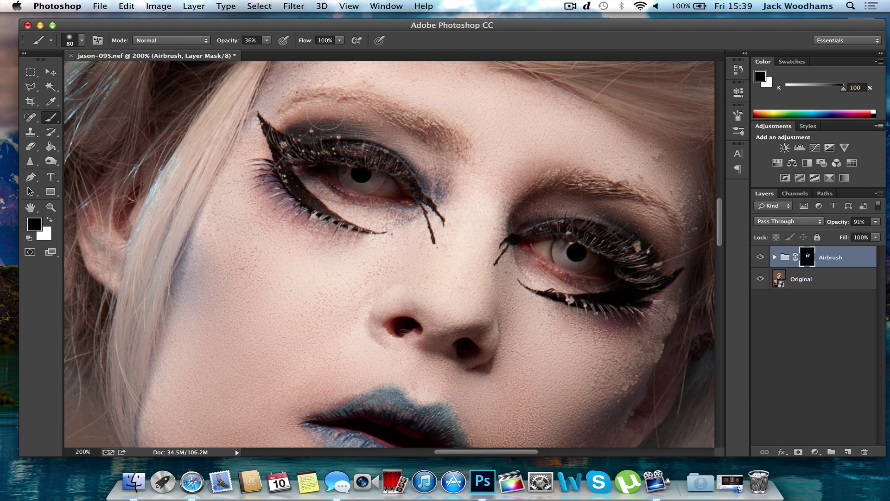
{"action": "key", "text": "bracketleft"}
{"action": "key", "text": "bracketleft"}
{"action": "key", "text": "bracketleft"}
{"action": "key", "text": "bracketleft"}
{"action": "key", "text": "bracketleft"}
{"action": "key", "text": "bracketleft"}
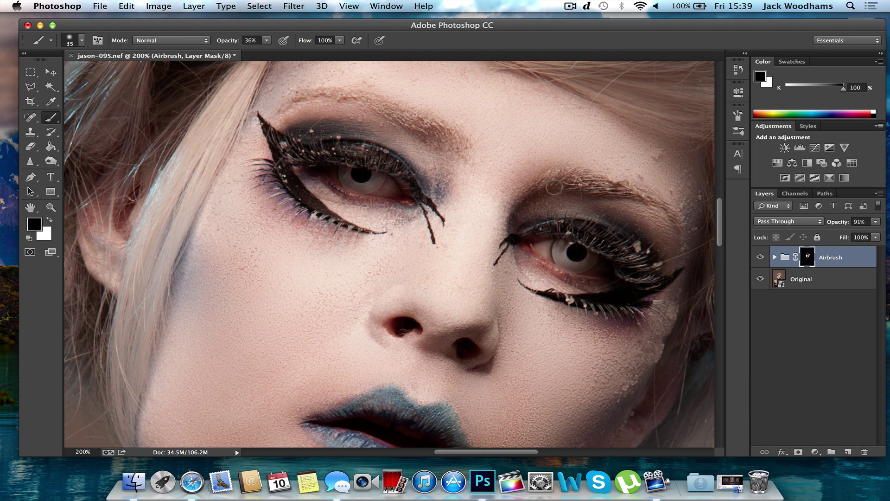